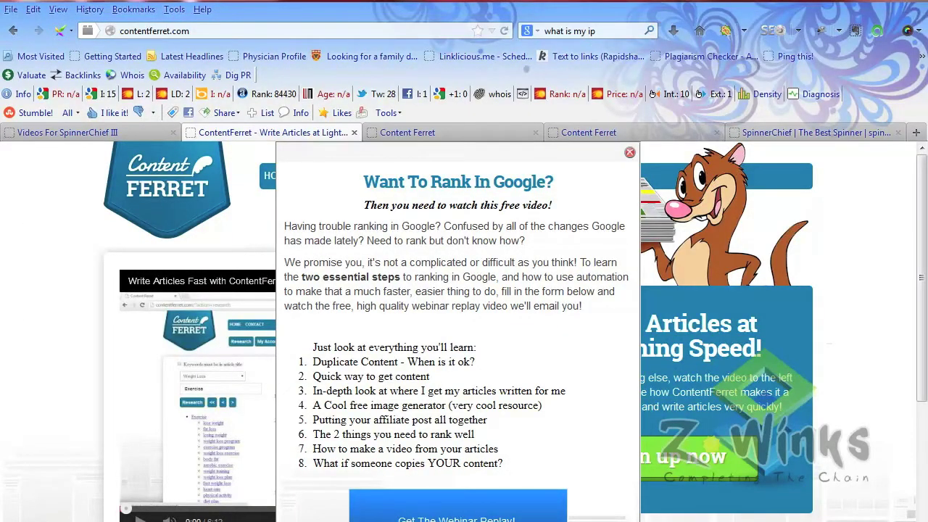
- Close the 'Want To Rank In Google?' webinar popup to reveal the ContentFerret homepage
click(629, 155)
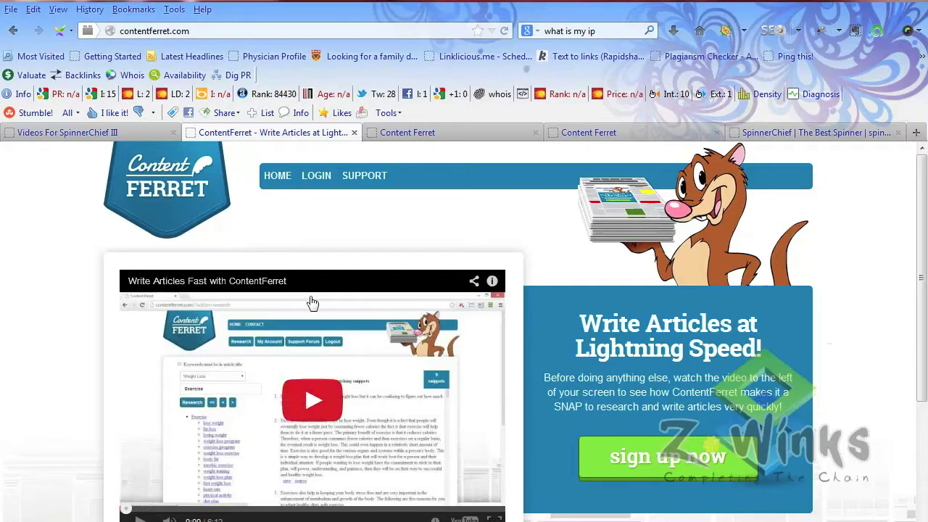
- View the SpinnerChief site's New Year Super Discount offer, then return to ContentFerret
click(823, 137)
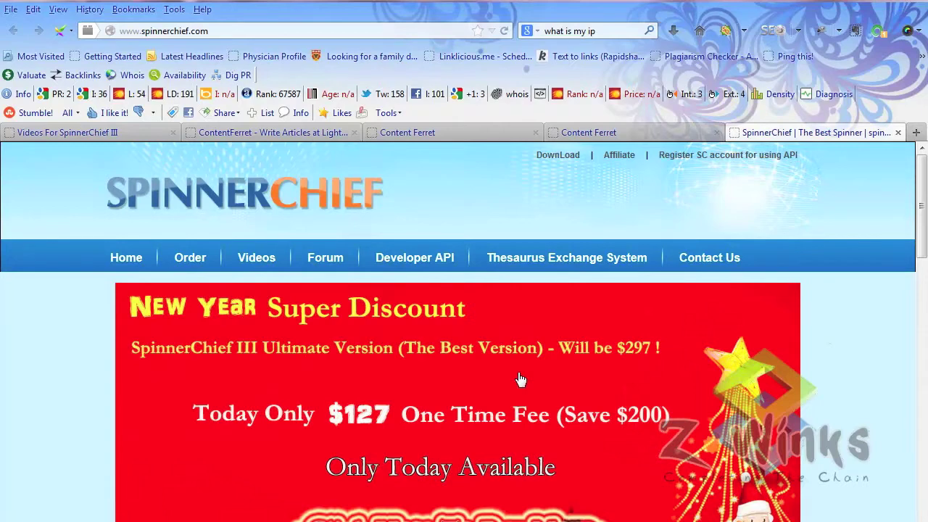
click(257, 134)
- Log in to ContentFerret and browse the research category list, keeping Acne selected
click(315, 178)
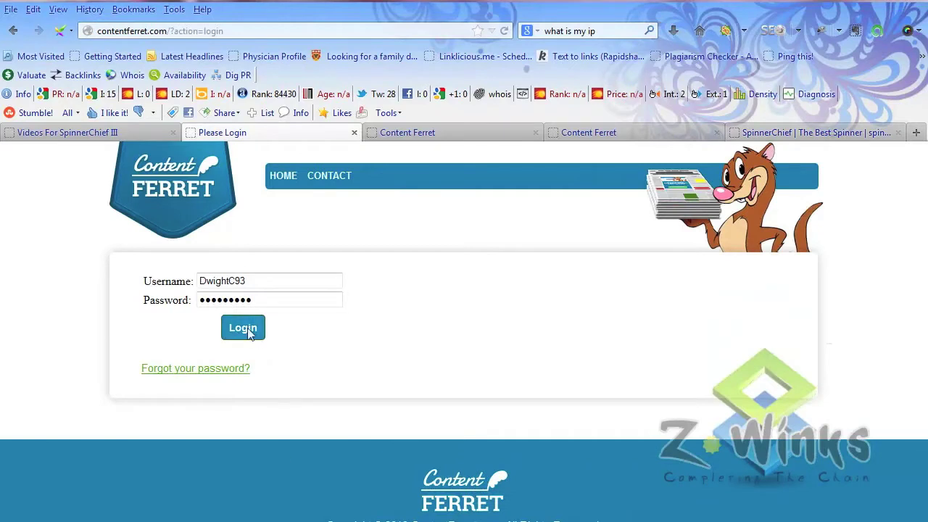
click(243, 328)
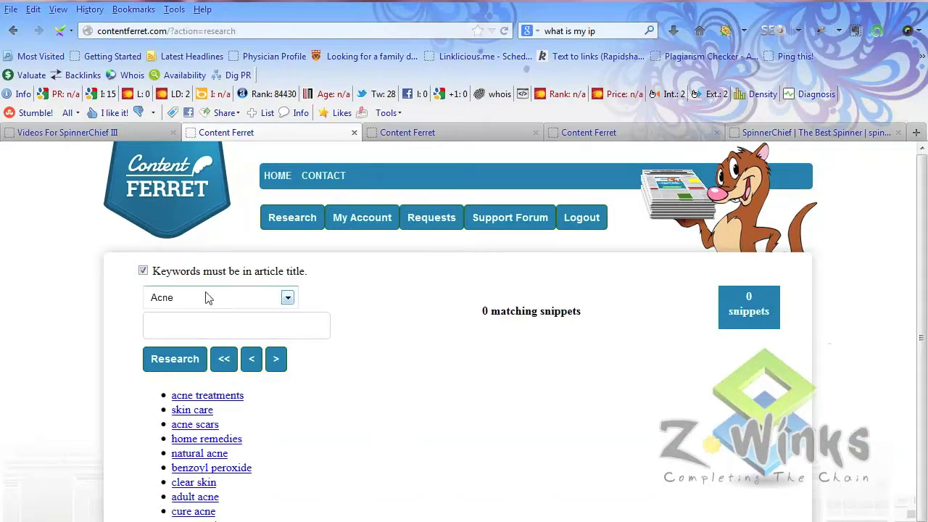
click(287, 298)
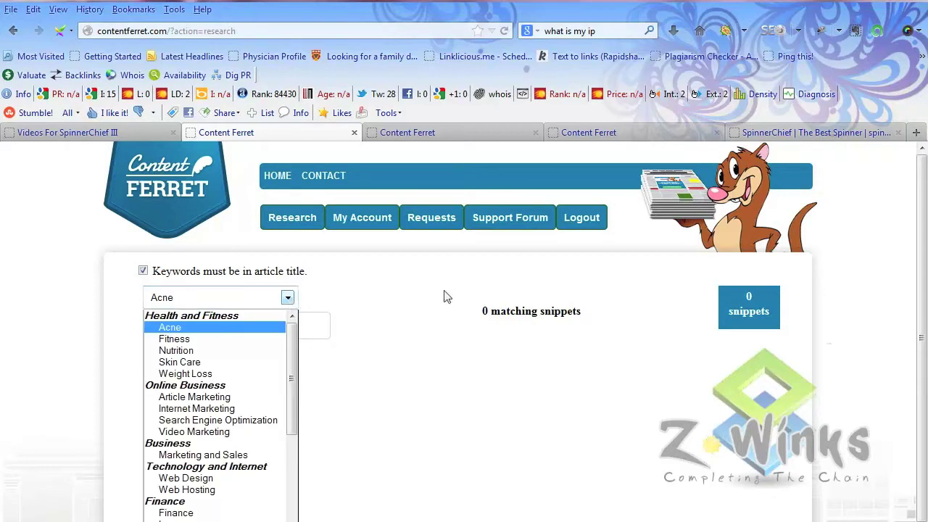
click(836, 276)
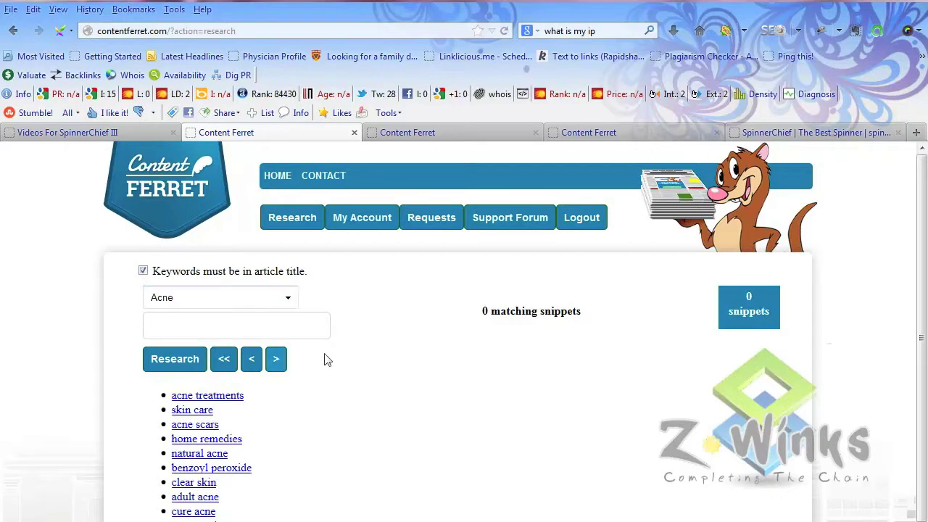
click(288, 301)
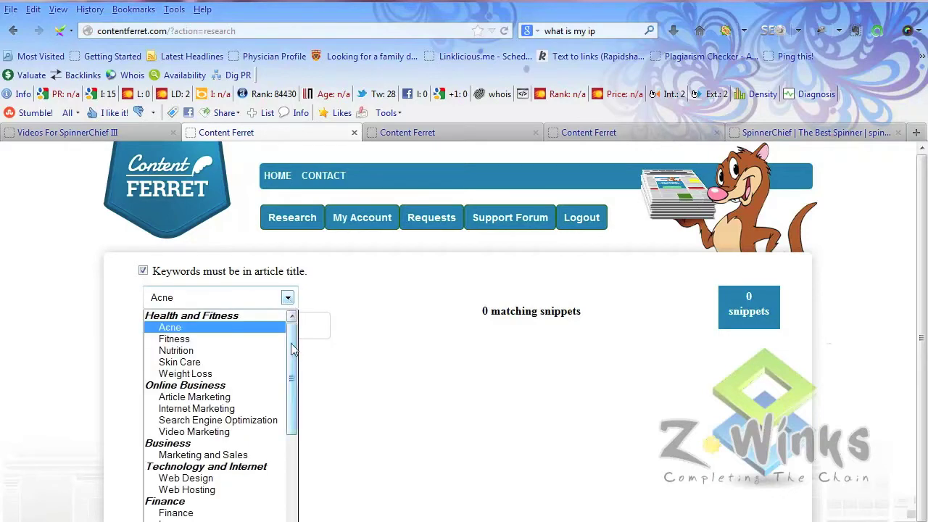
drag(292, 349, 283, 469)
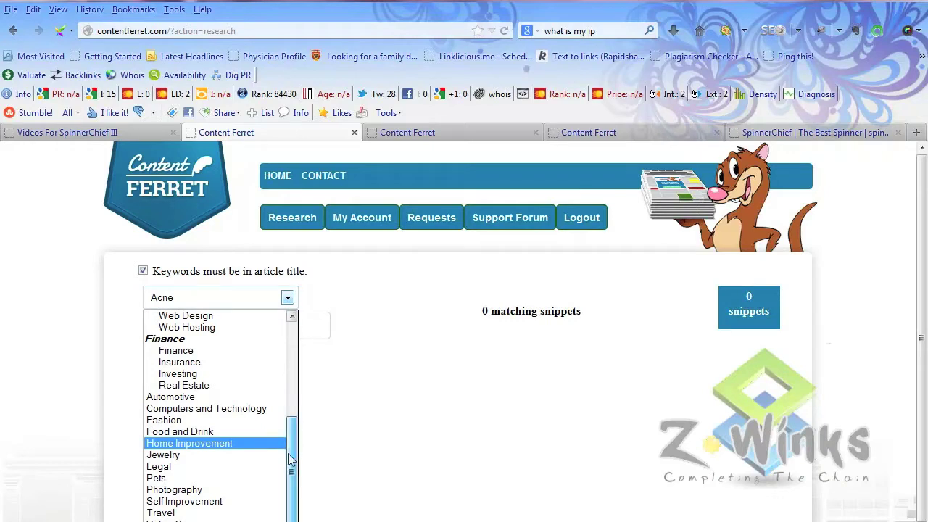
drag(289, 449, 295, 332)
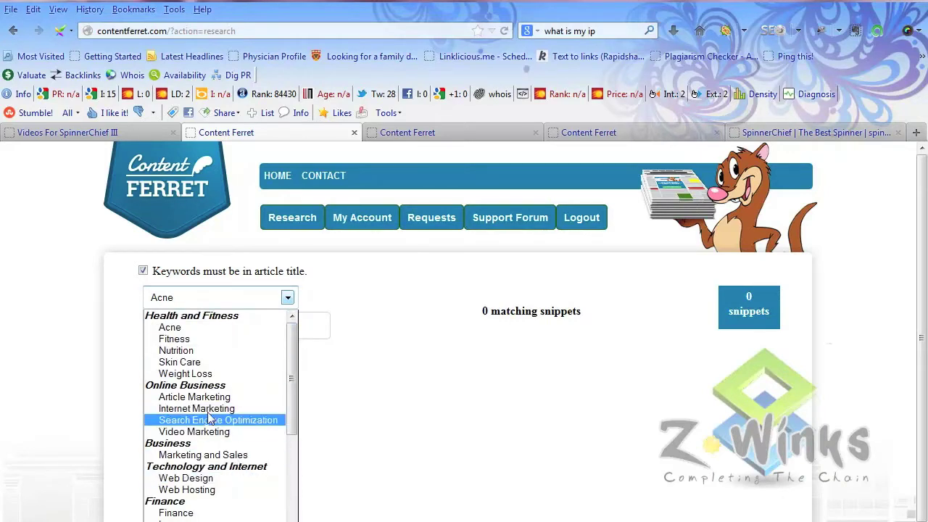
mouse_move(290, 390)
mouse_down()
mouse_move(288, 490)
mouse_move(305, 404)
mouse_move(464, 350)
mouse_up()
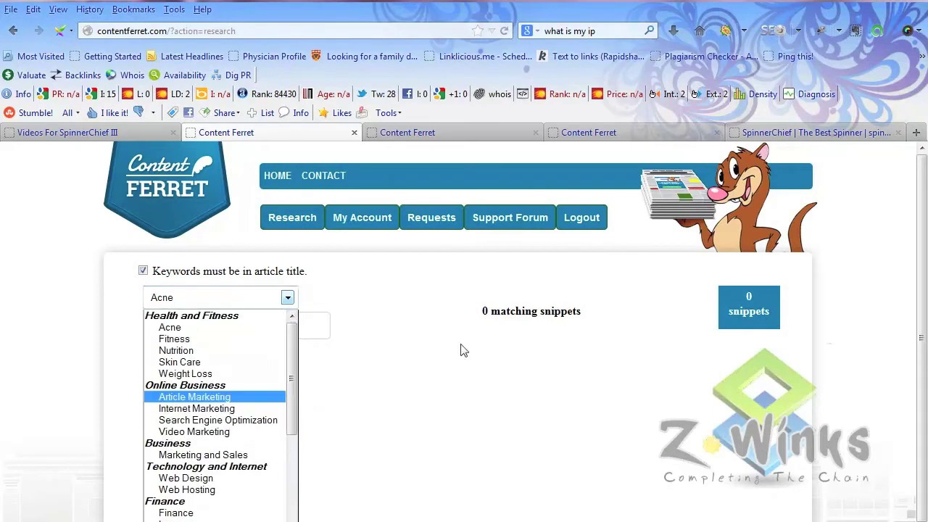
click(635, 297)
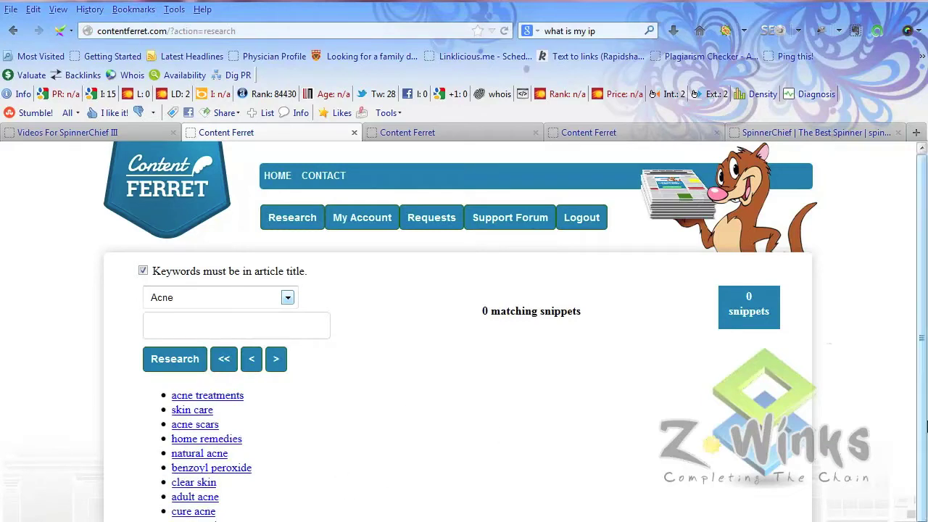
- Page forward through several sets of suggested Acne keywords
scroll(923, 359, down, 5)
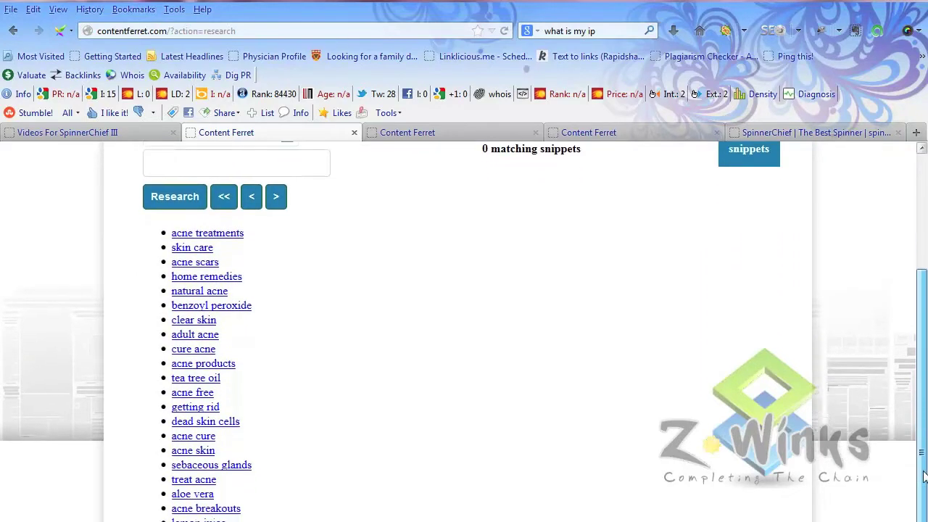
scroll(923, 358, up, 5)
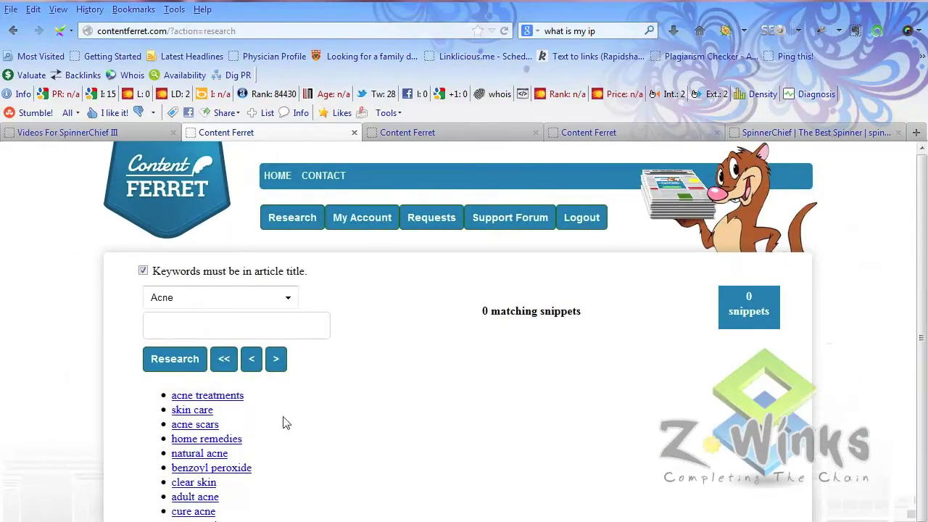
click(277, 360)
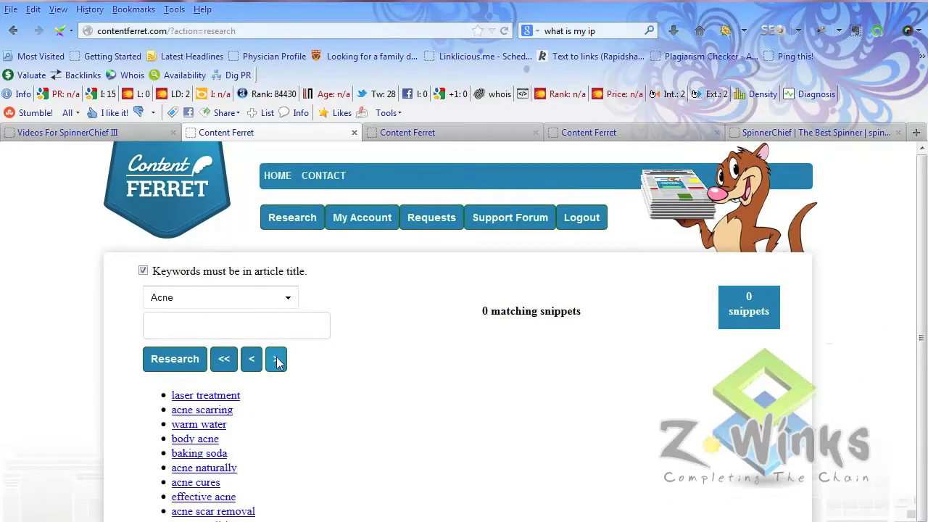
click(277, 360)
click(277, 360)
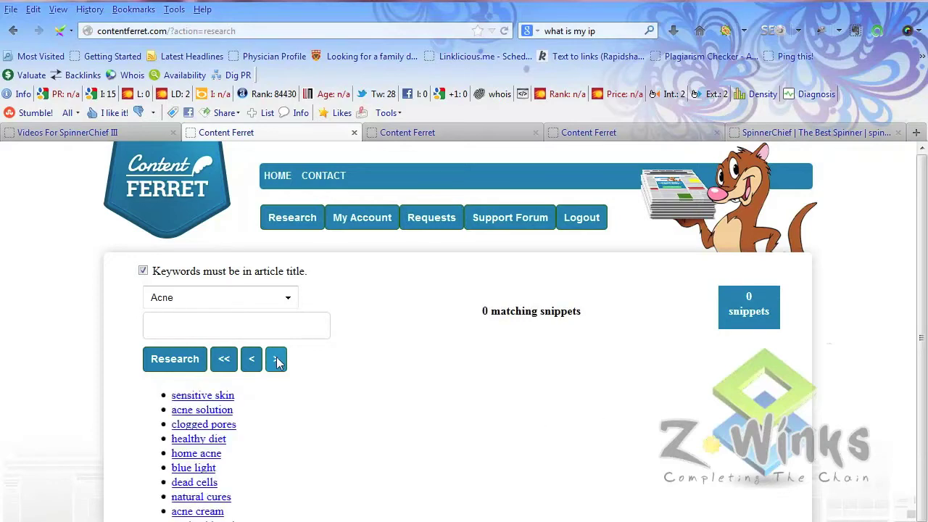
click(277, 360)
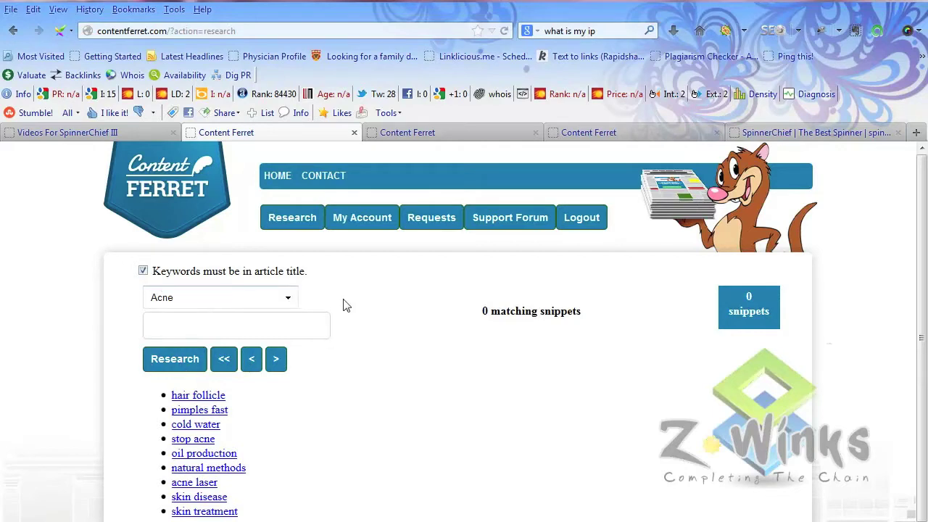
- Choose Finance as the research category
click(288, 298)
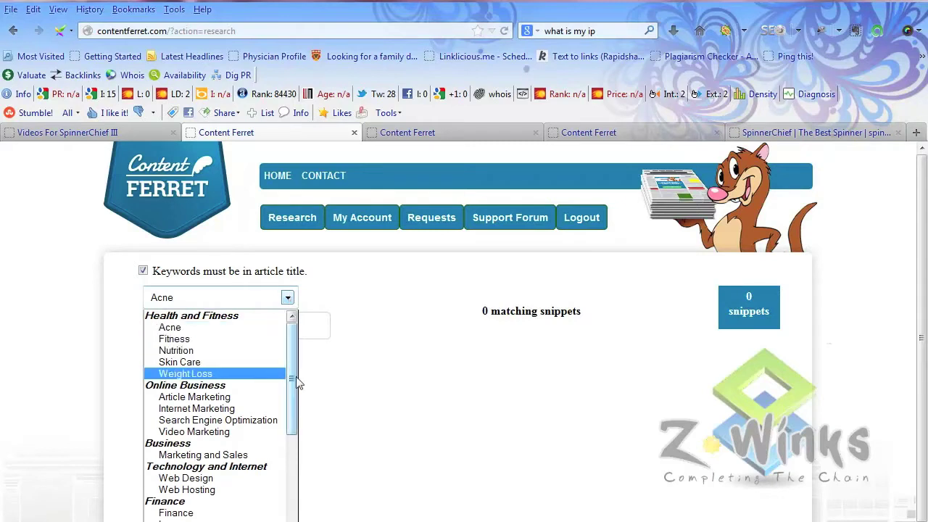
scroll(293, 377, down, 2)
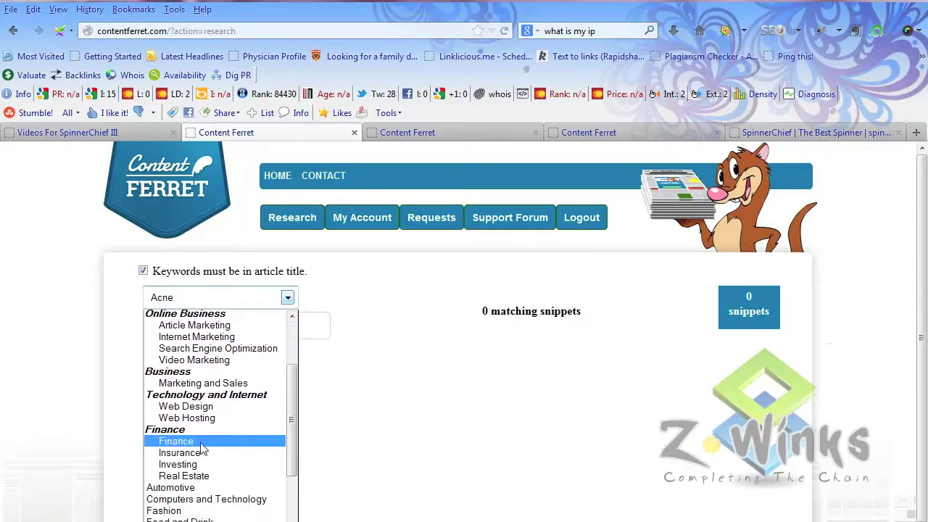
click(203, 446)
- Research 'payday loans' in Finance, returning 3128 snippets with related payday keywords
click(200, 328)
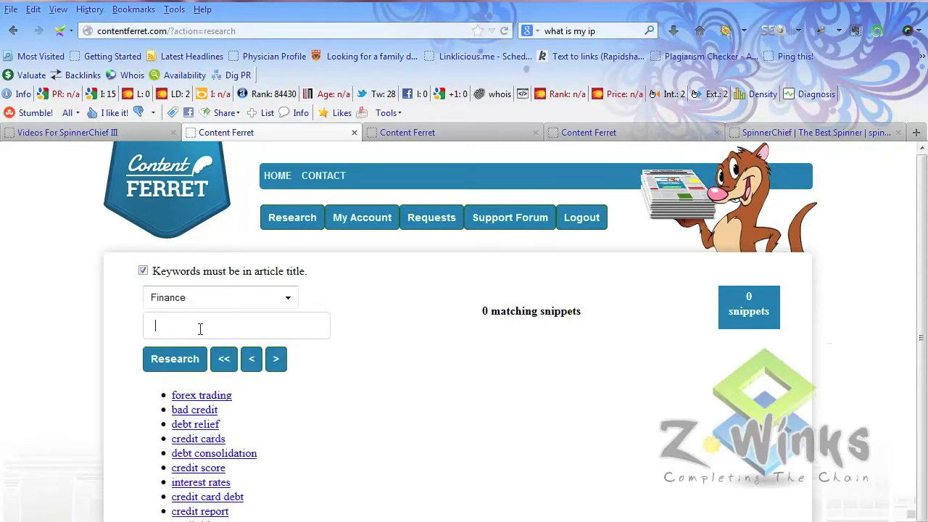
text(payday loans)
click(175, 368)
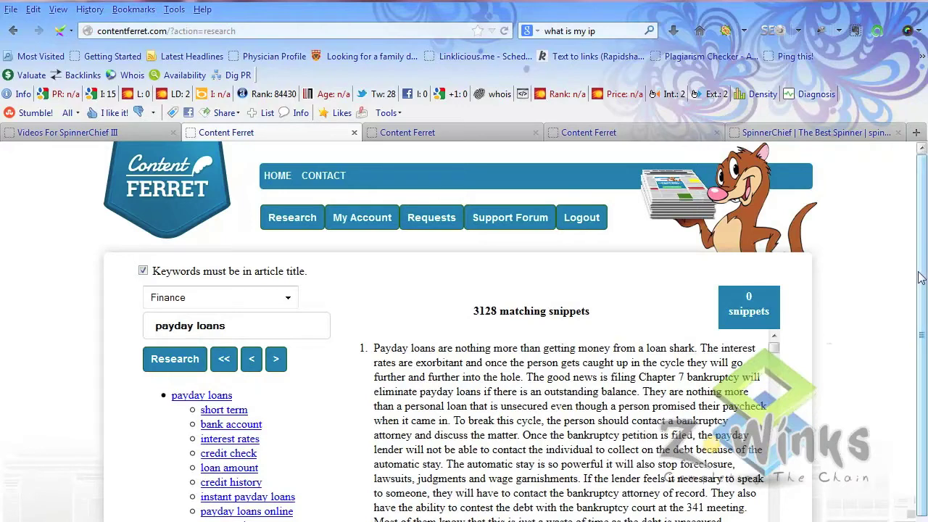
drag(923, 276, 922, 435)
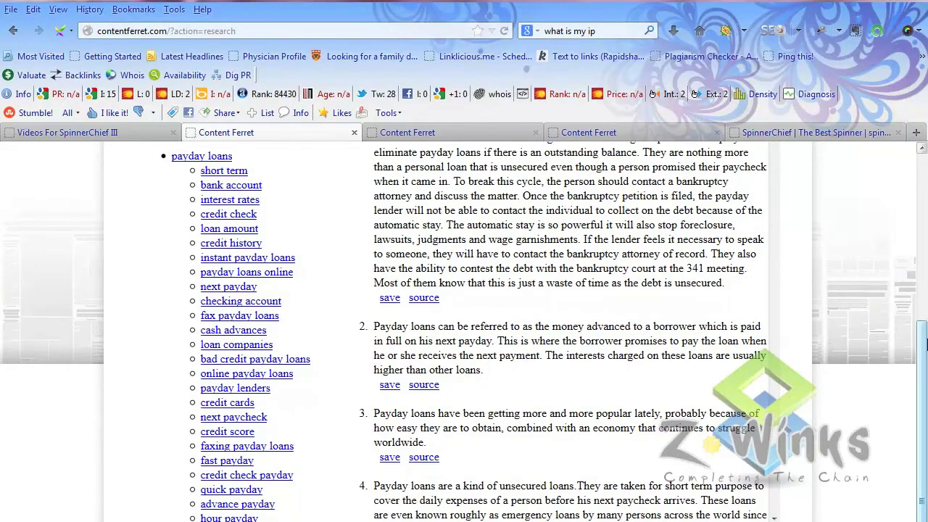
- Page forward and back through the related payday loans keyword suggestions
drag(922, 346, 922, 239)
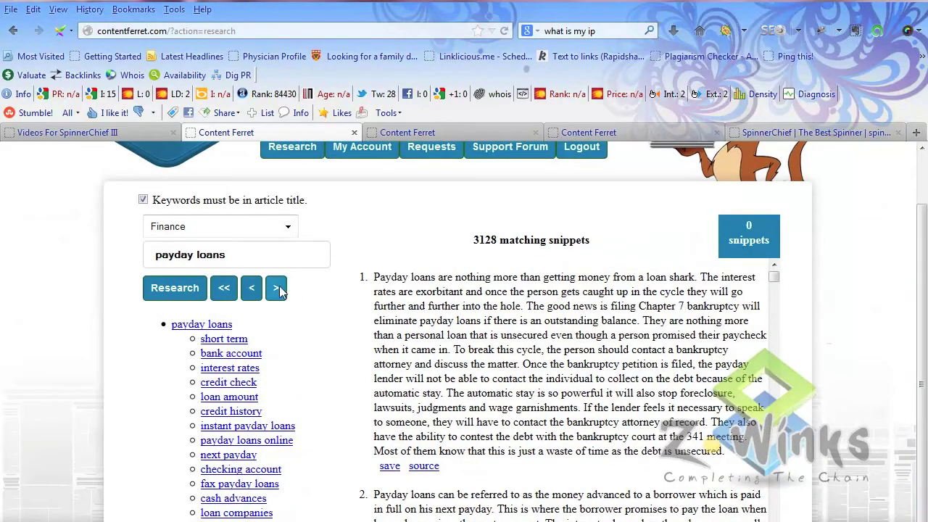
click(276, 288)
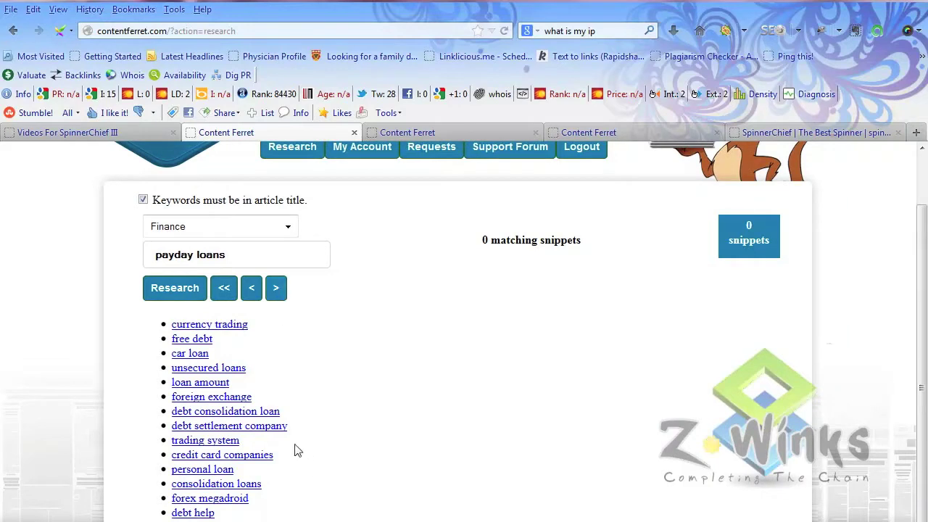
click(285, 292)
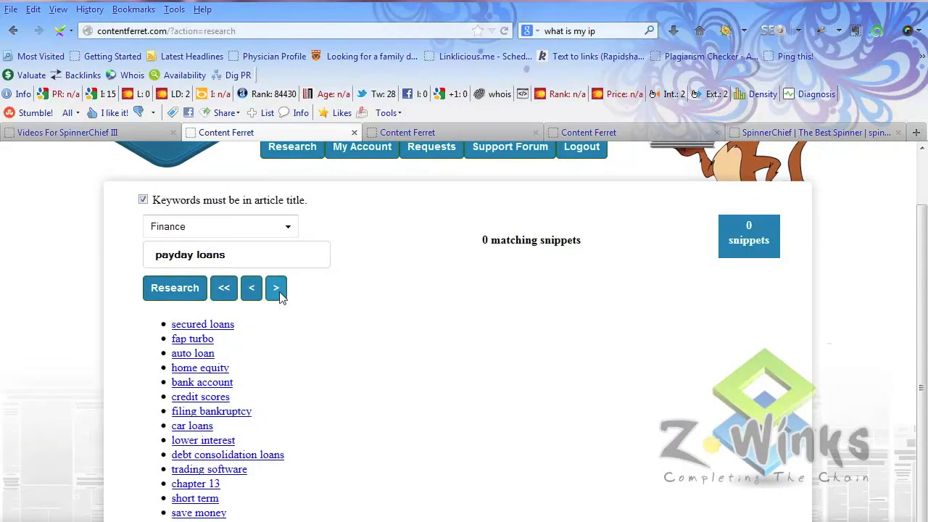
click(279, 292)
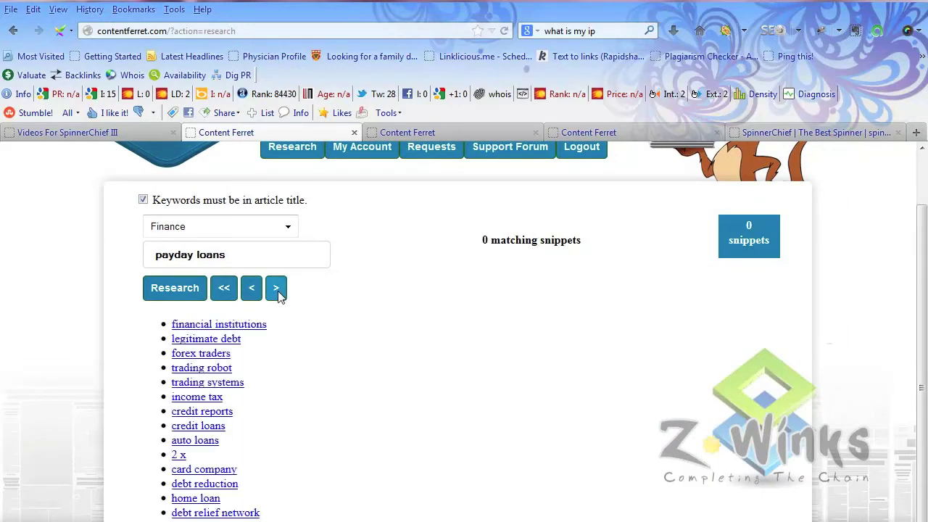
click(280, 293)
click(252, 291)
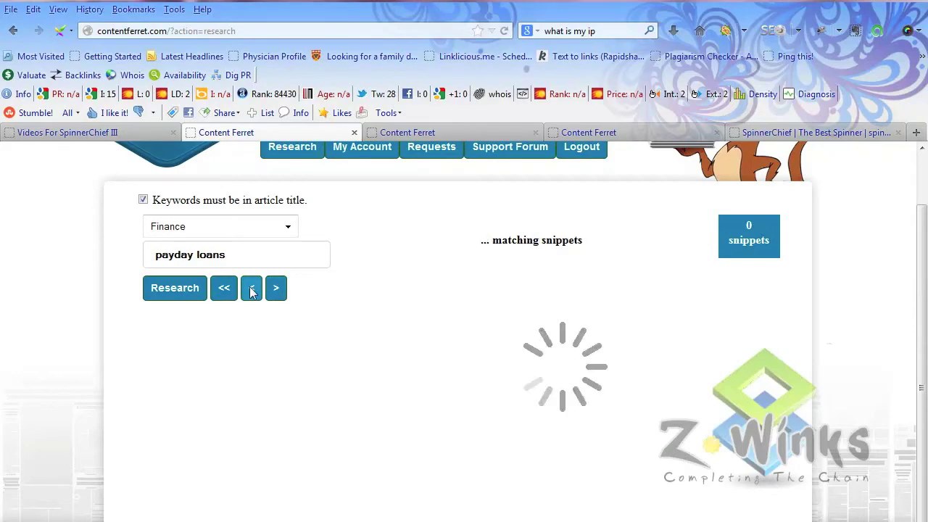
click(251, 291)
click(252, 290)
click(252, 290)
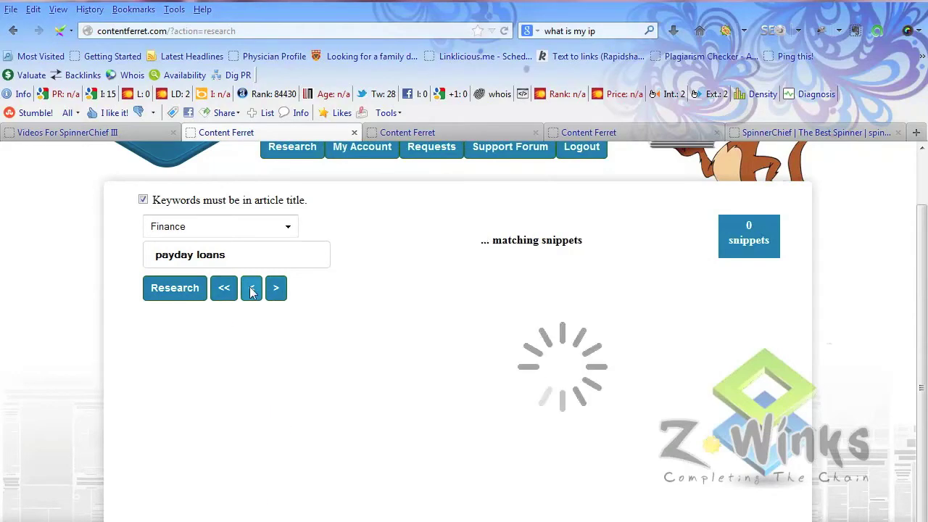
click(274, 289)
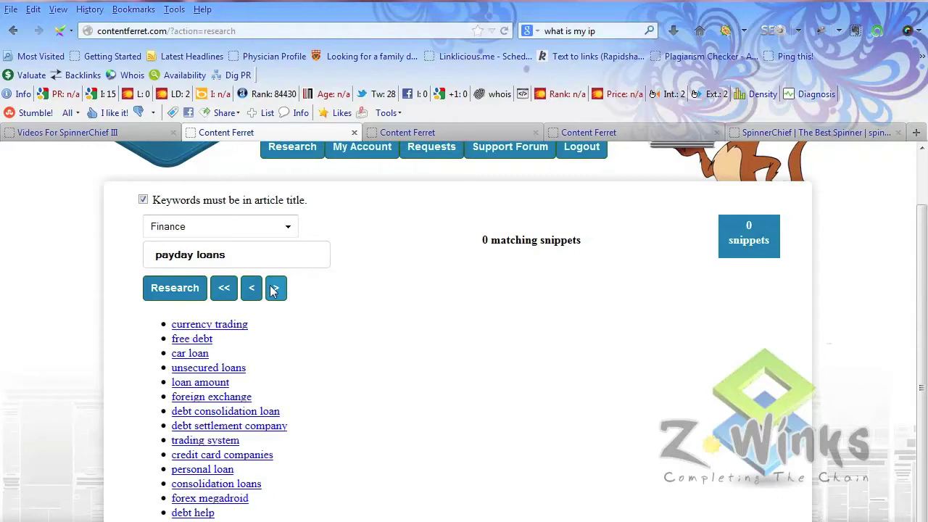
- Rerun the payday loans research and scroll through the short-term unsecured loan snippets
click(174, 287)
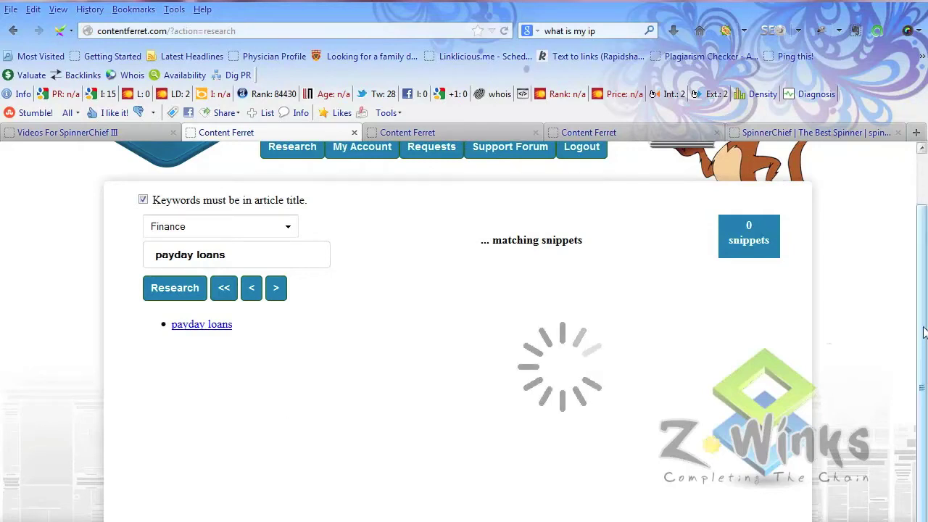
drag(924, 331, 923, 290)
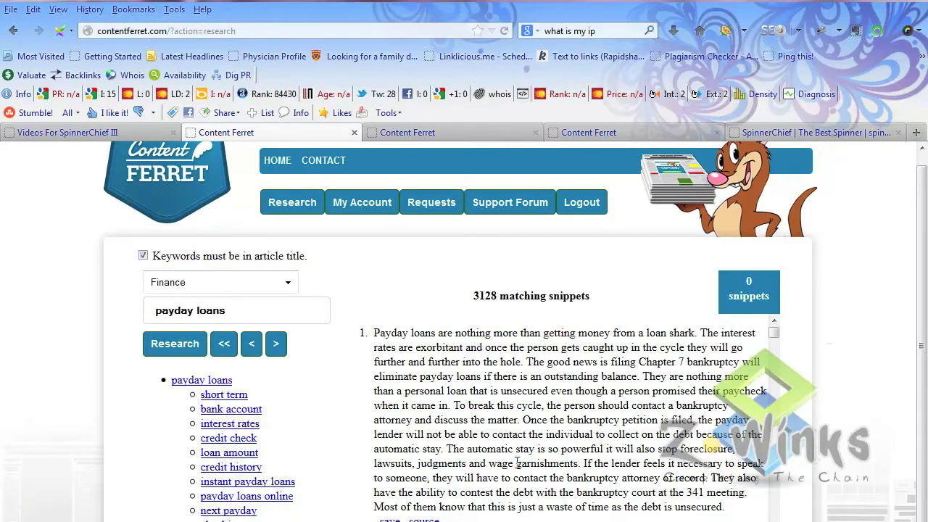
scroll(918, 321, down, 3)
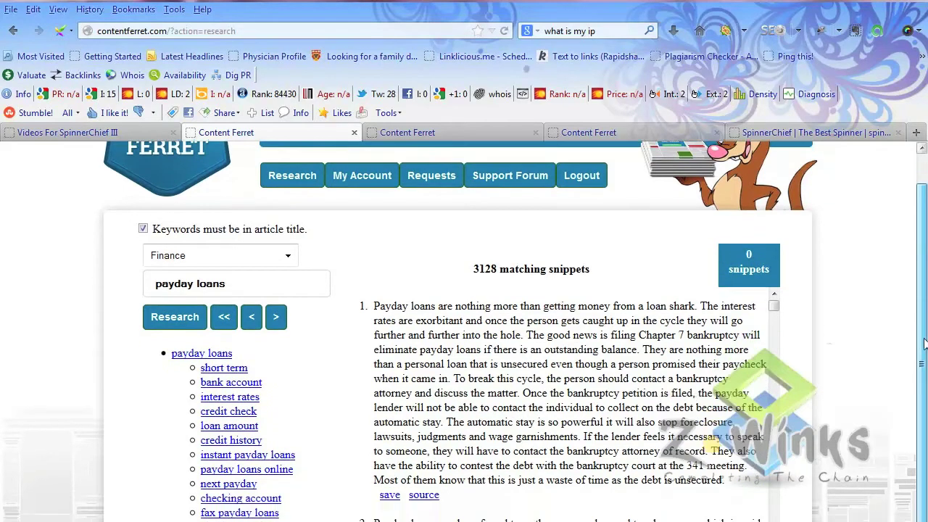
drag(924, 377, 925, 421)
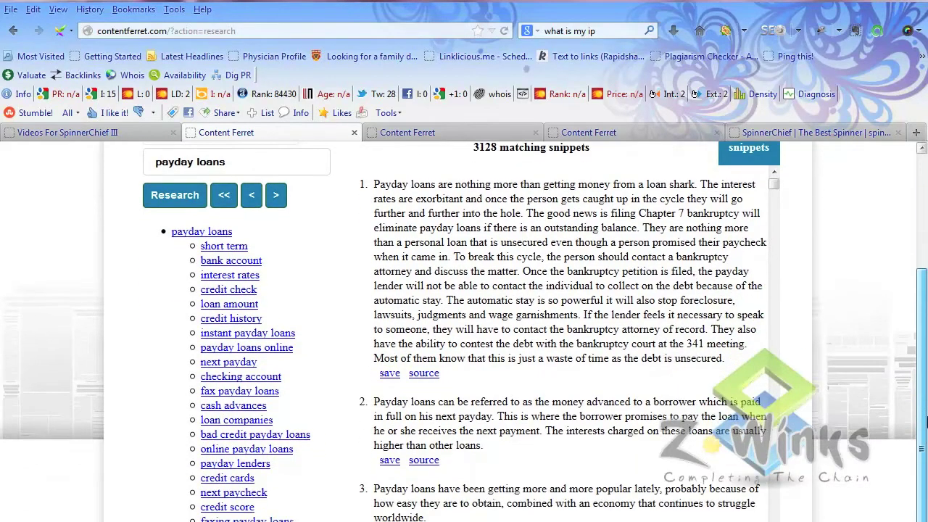
scroll(578, 391, down, 5)
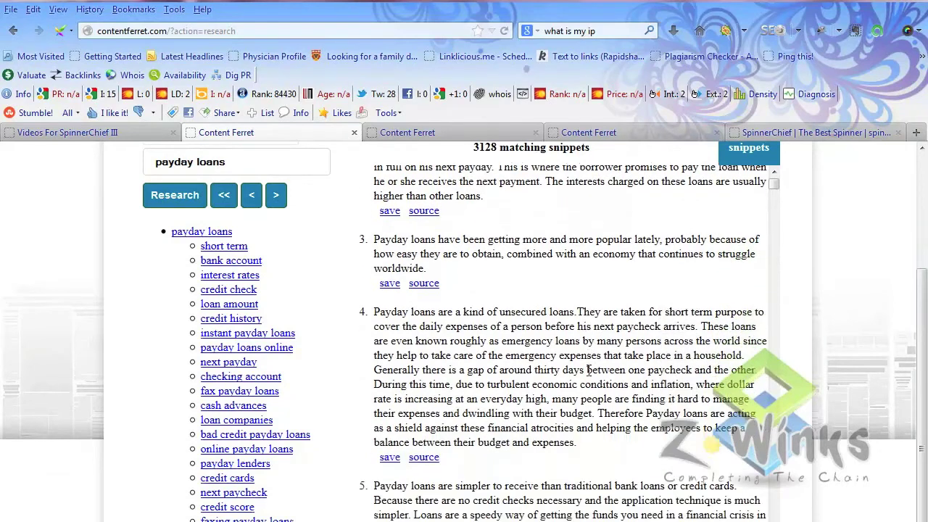
scroll(589, 370, down, 3)
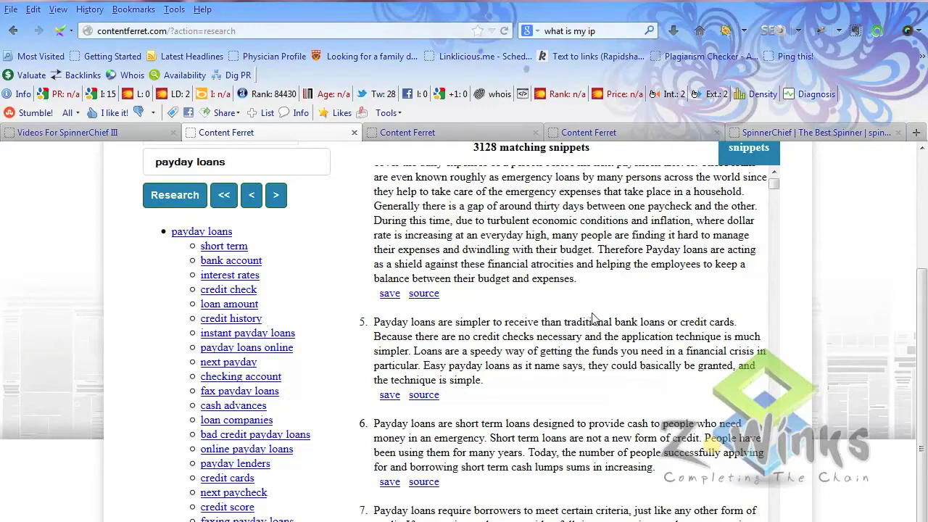
scroll(899, 213, up, 2)
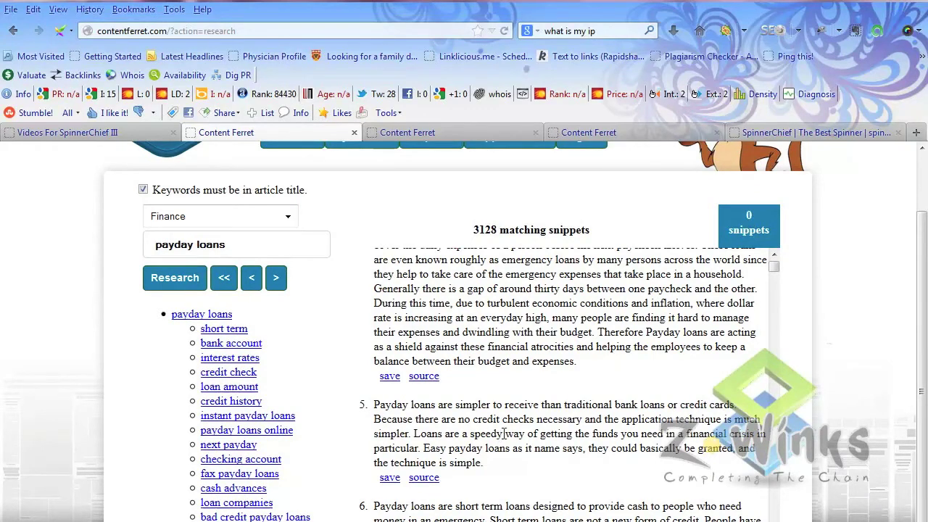
click(426, 479)
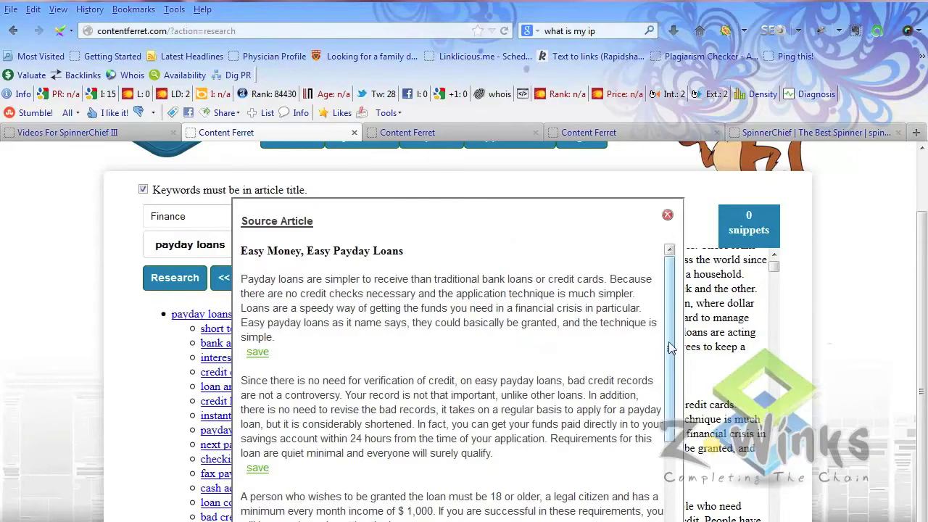
scroll(670, 348, down, 5)
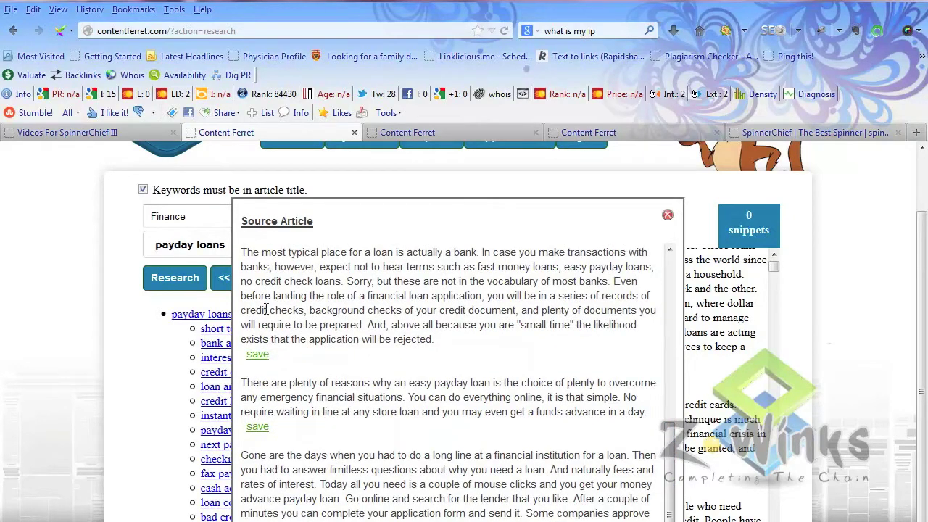
click(667, 214)
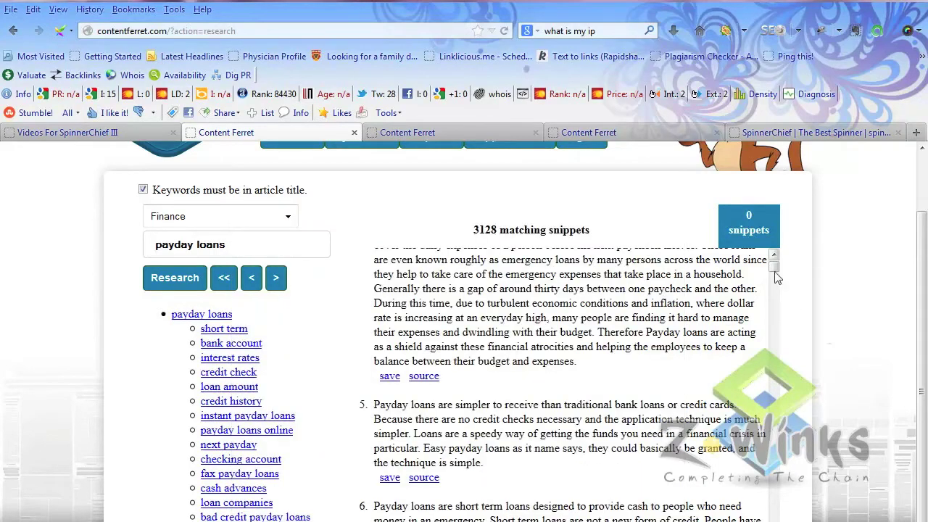
scroll(774, 287, up, 5)
scroll(774, 291, down, 15)
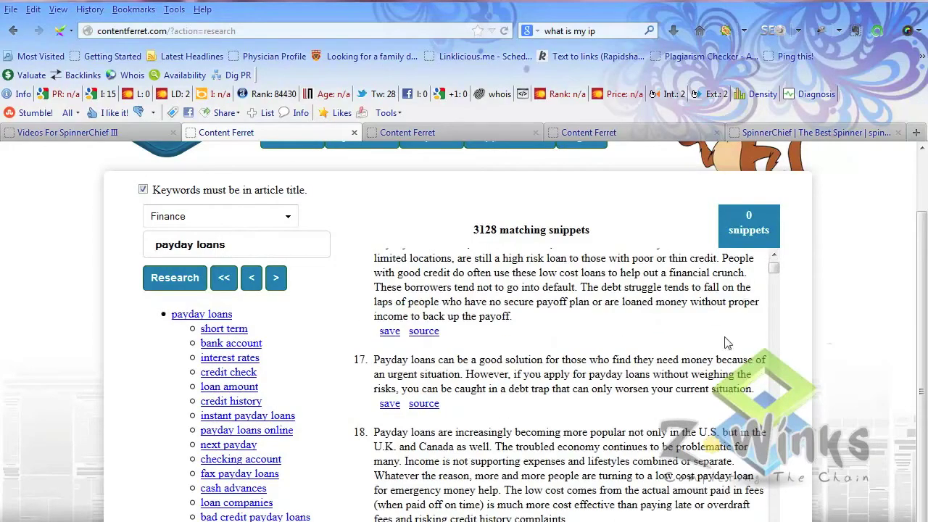
scroll(667, 374, up, 10)
scroll(667, 374, up, 5)
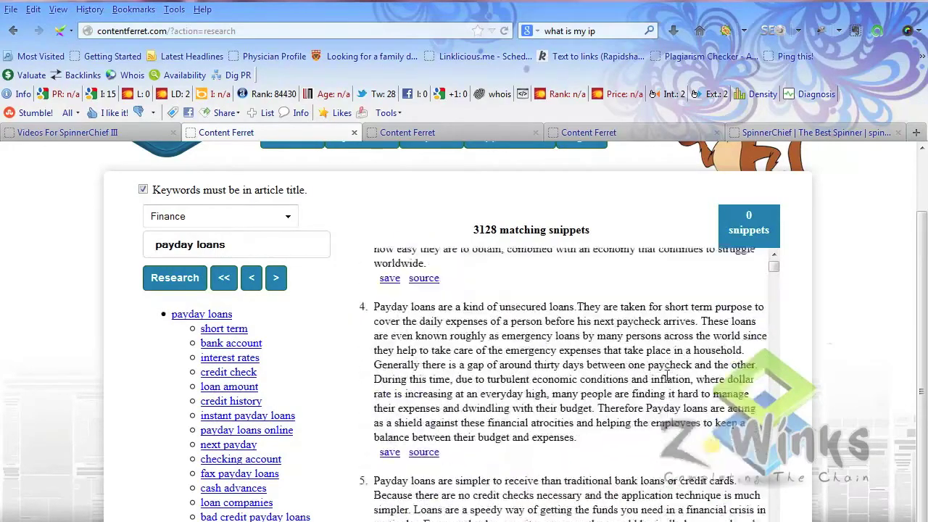
scroll(829, 295, up, 2)
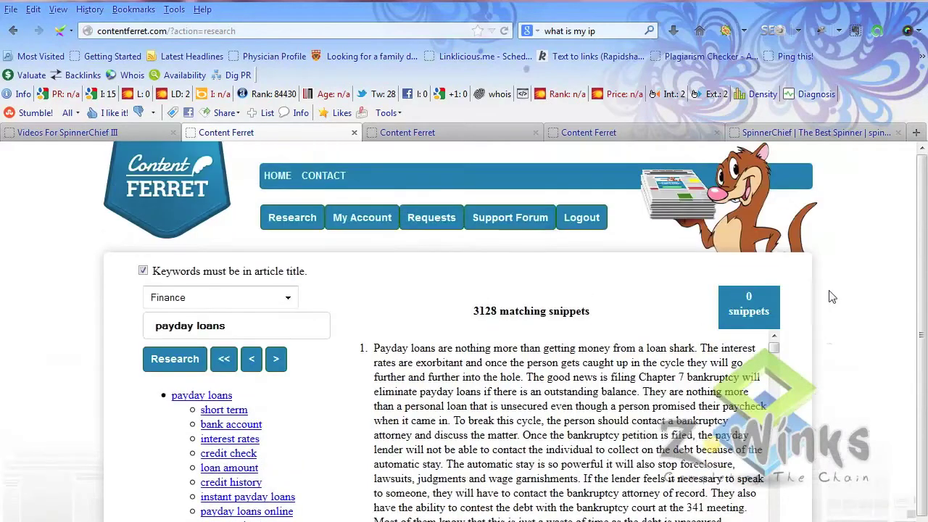
scroll(831, 296, down, 2)
scroll(833, 297, down, 2)
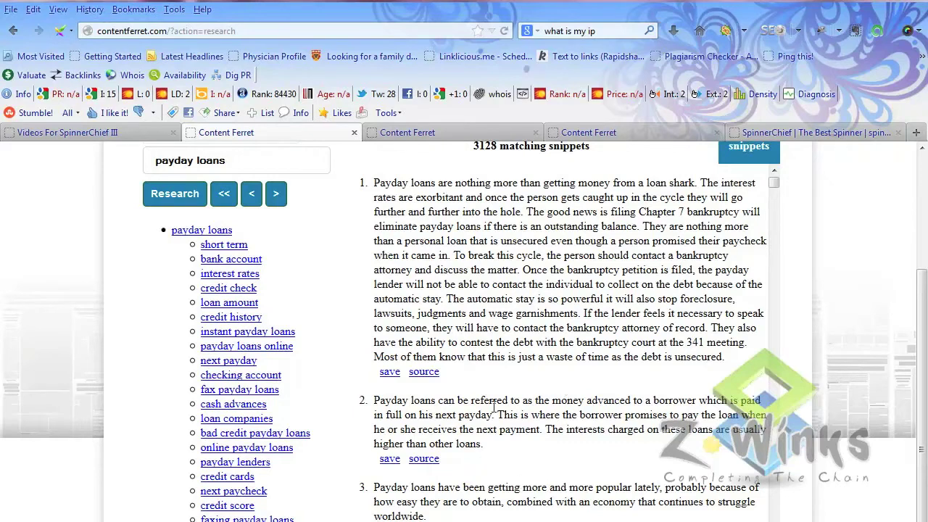
scroll(841, 302, up, 4)
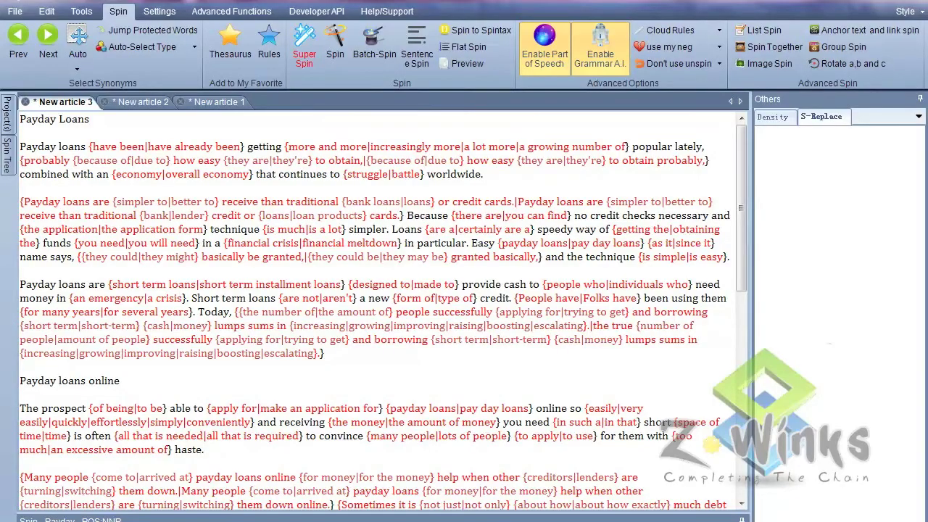
key(alt+Tab)
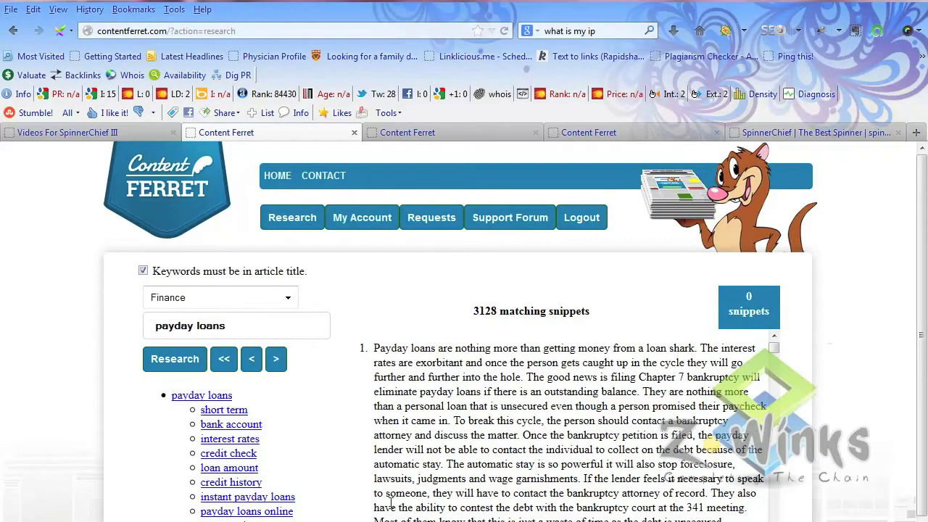
- Save snippets on money advanced until payday, growing popularity, and being simpler than bank loans
scroll(654, 411, down, 8)
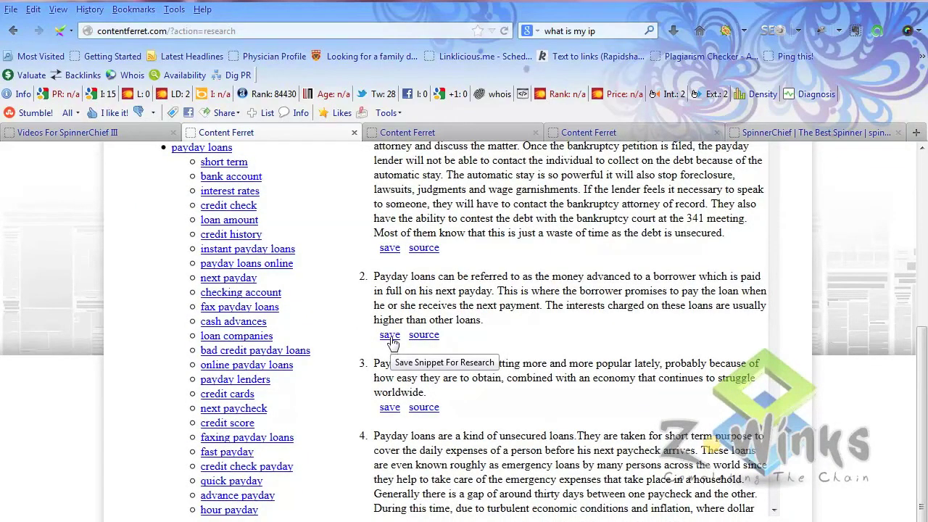
click(391, 336)
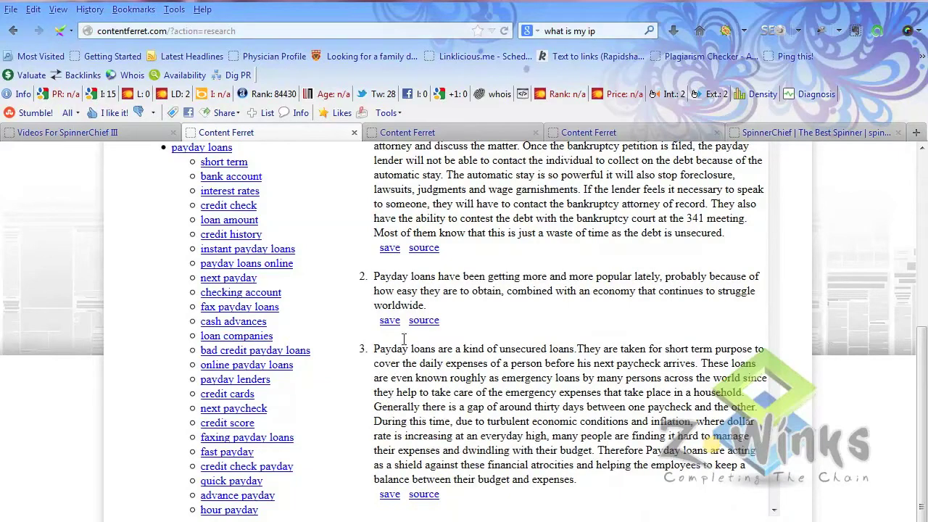
click(390, 319)
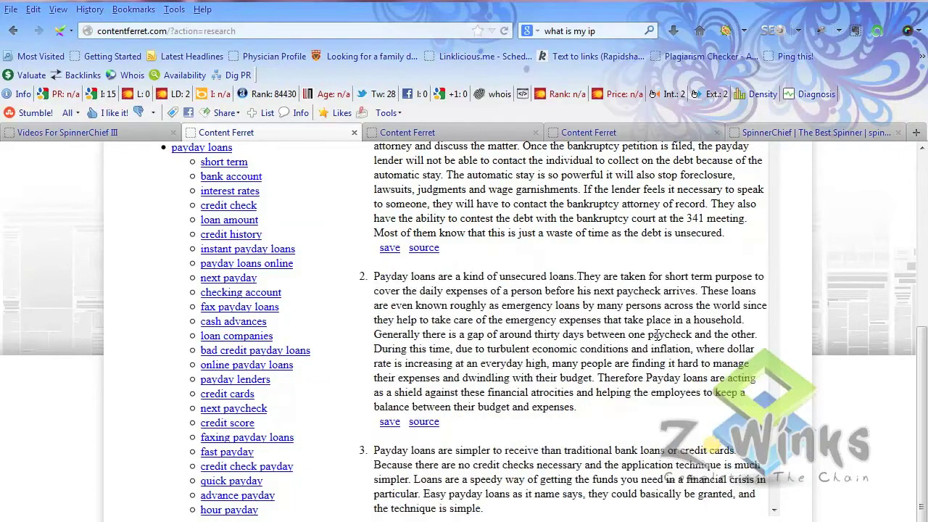
scroll(656, 334, down, 4)
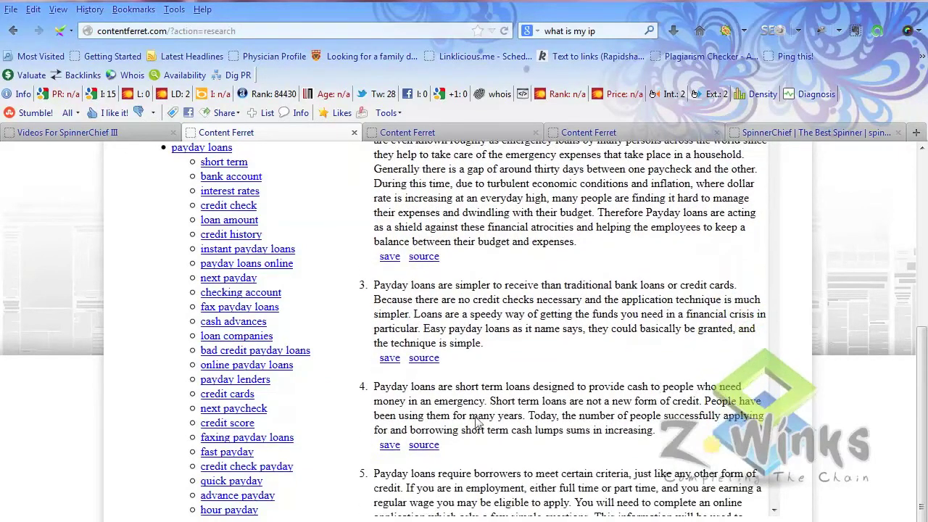
click(389, 358)
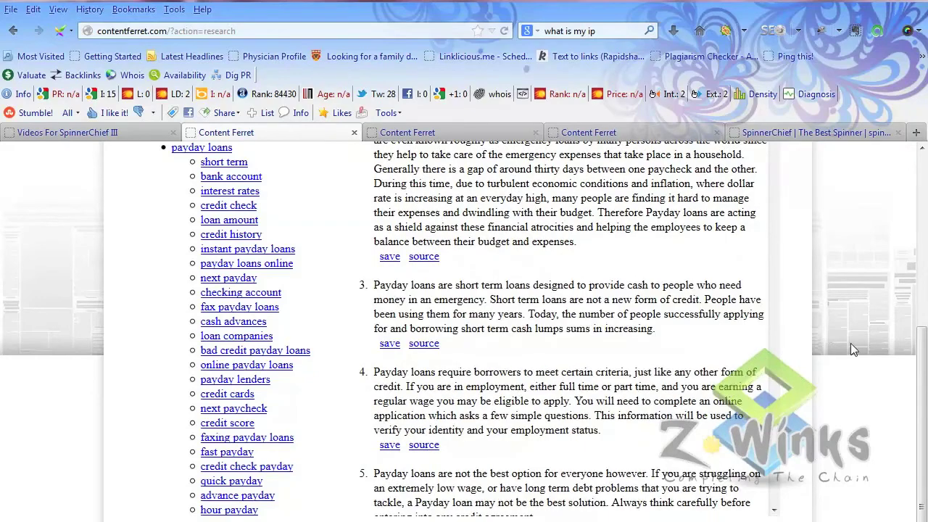
scroll(851, 343, up, 6)
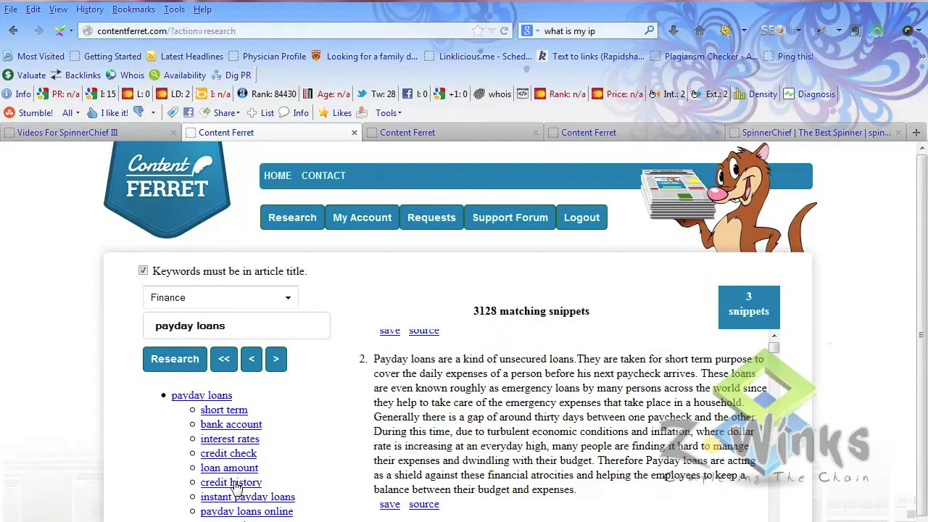
- Save the no-collateral and turned-down-elsewhere credit history snippets, then open the 5 saved snippets
click(237, 484)
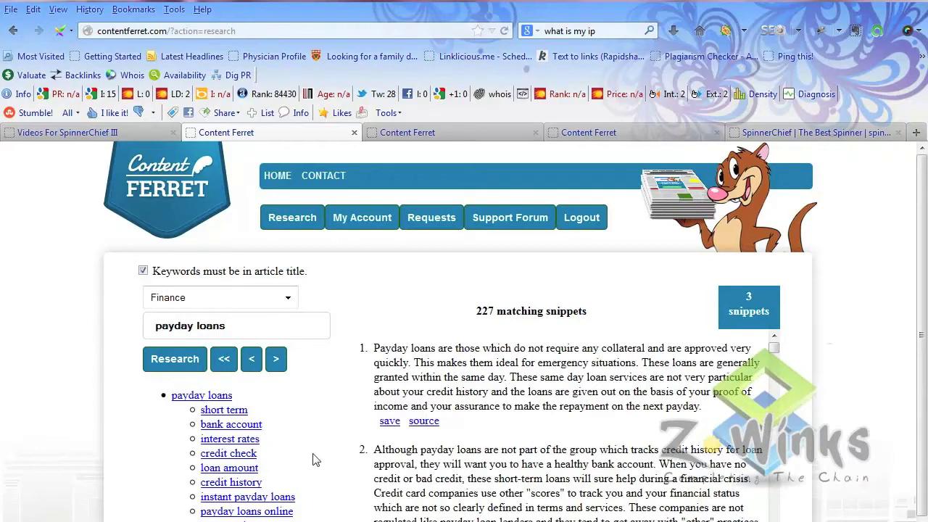
scroll(309, 459, down, 2)
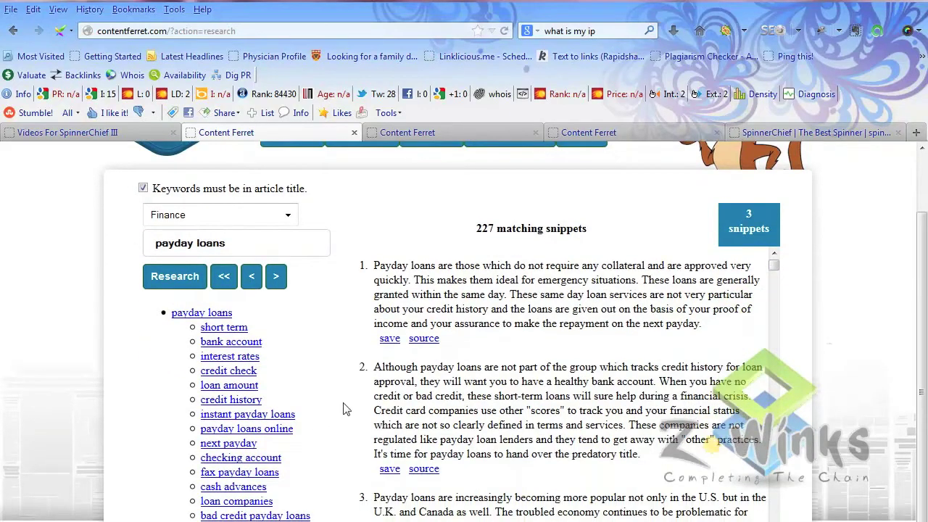
click(390, 340)
scroll(686, 403, down, 7)
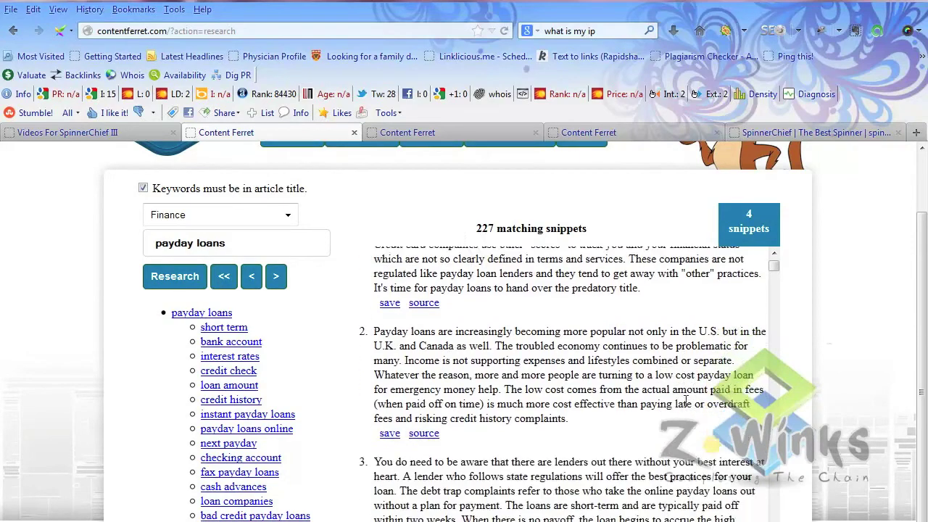
scroll(686, 406, down, 7)
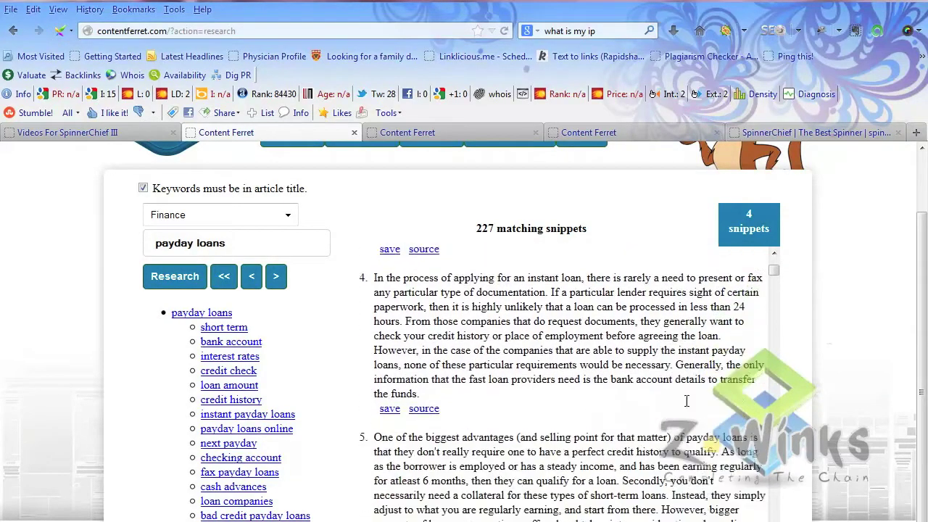
scroll(670, 389, down, 1)
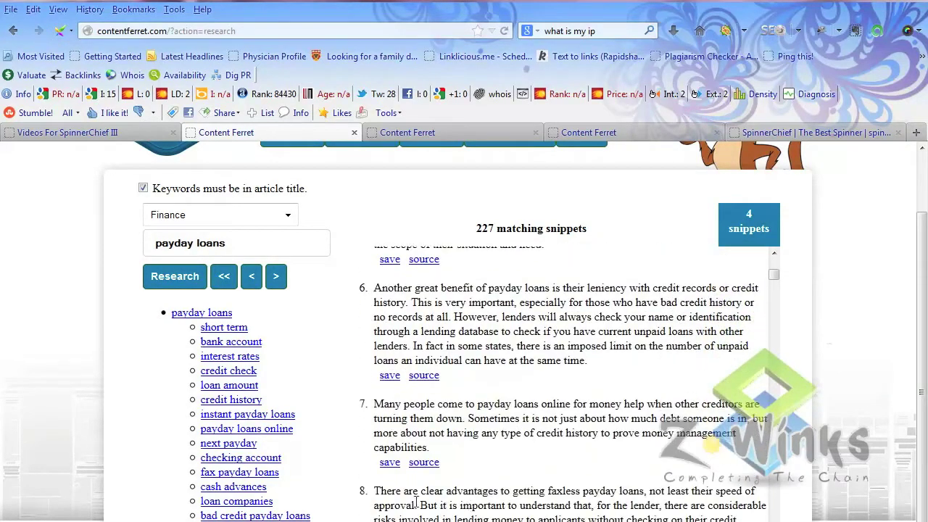
click(392, 465)
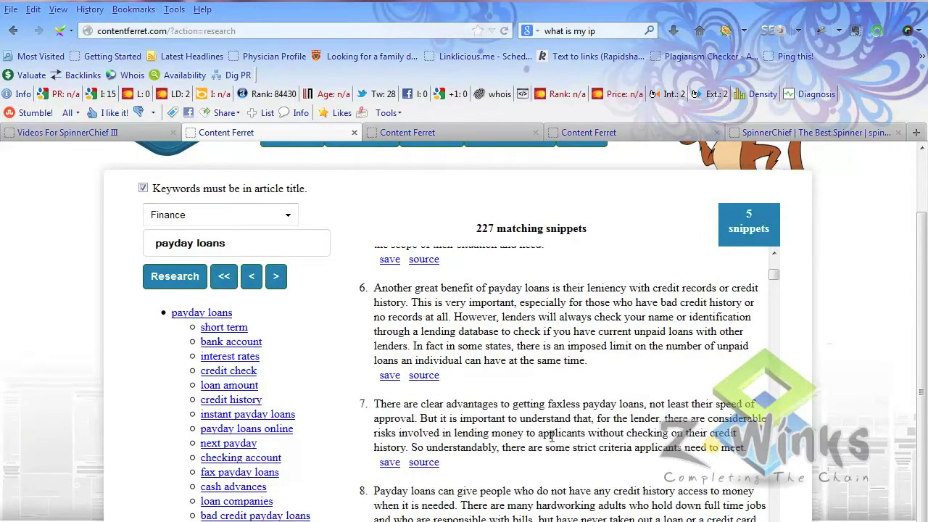
click(751, 220)
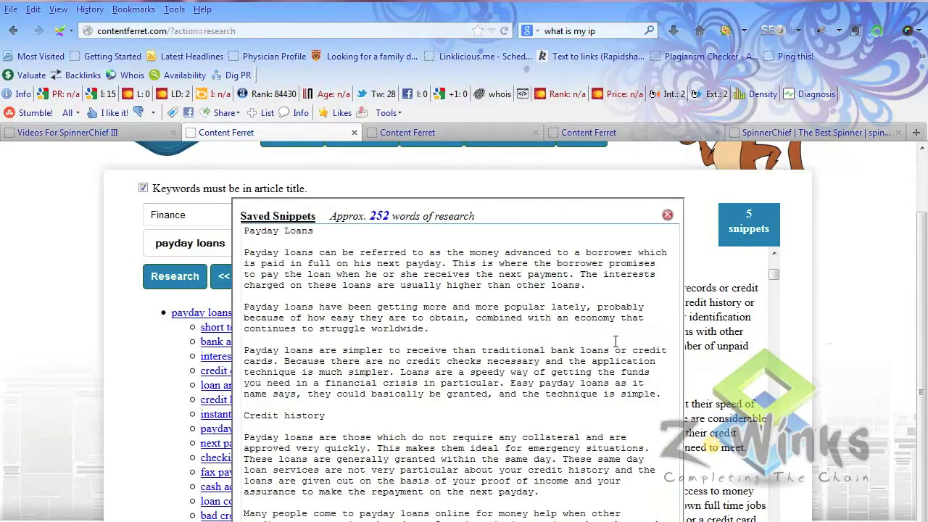
- Review the 5 saved snippets, about 252 words, and close the list
scroll(615, 340, down, 2)
scroll(478, 326, up, 2)
click(667, 216)
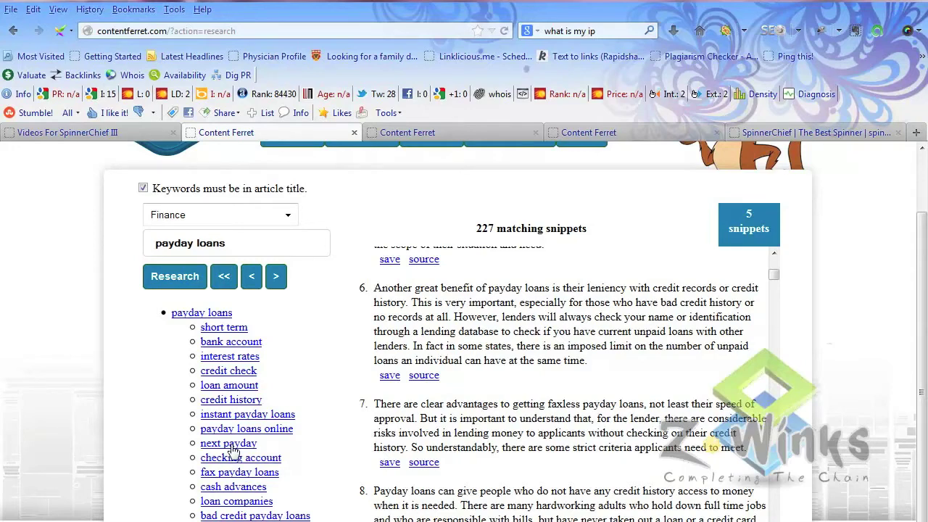
- List the 494 interest rates snippets and save the one on title loans' high interest
click(245, 355)
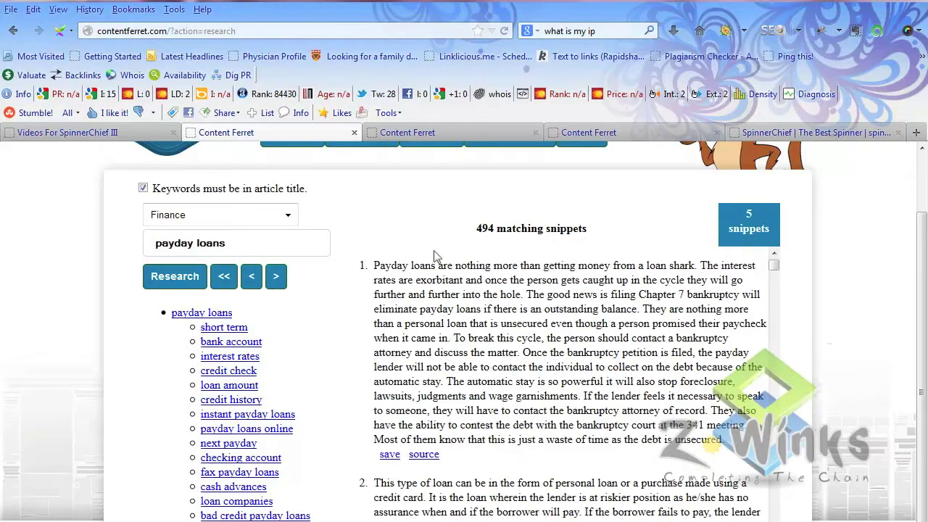
scroll(533, 323, down, 4)
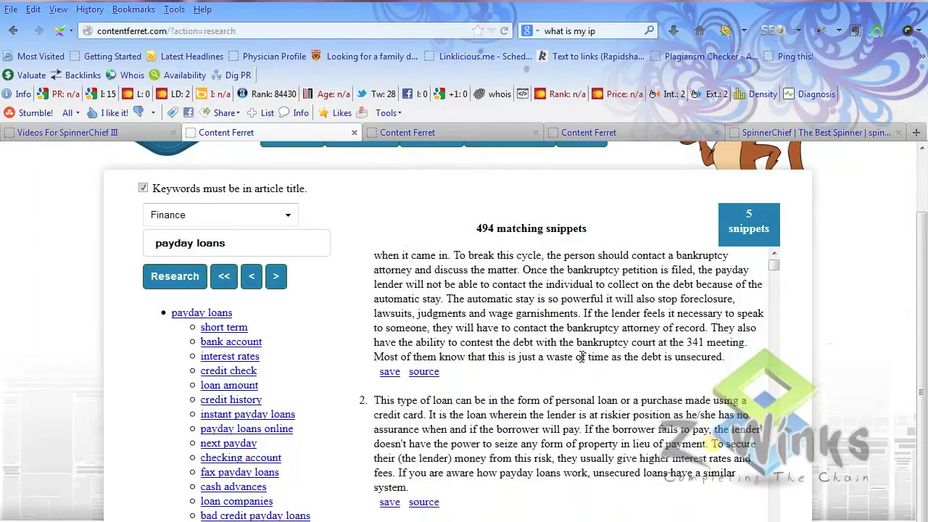
scroll(582, 355, down, 2)
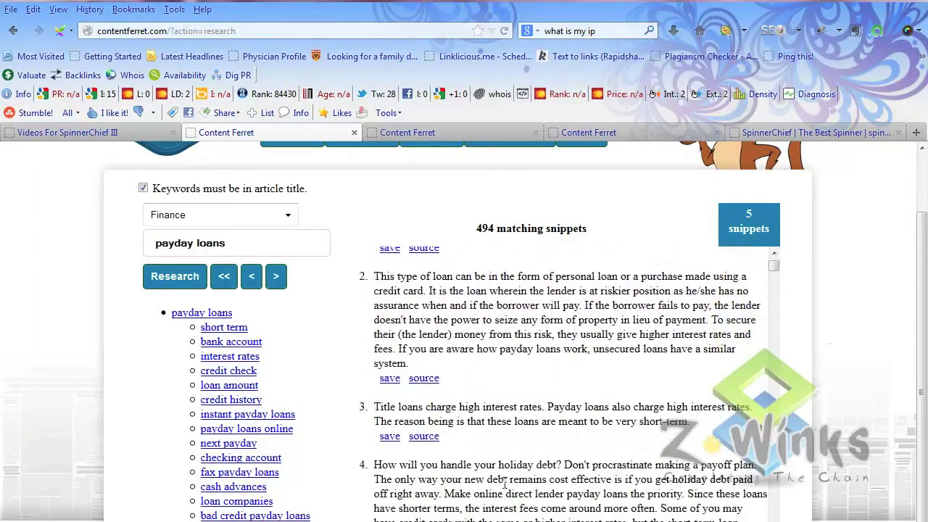
click(390, 436)
scroll(400, 471, down, 2)
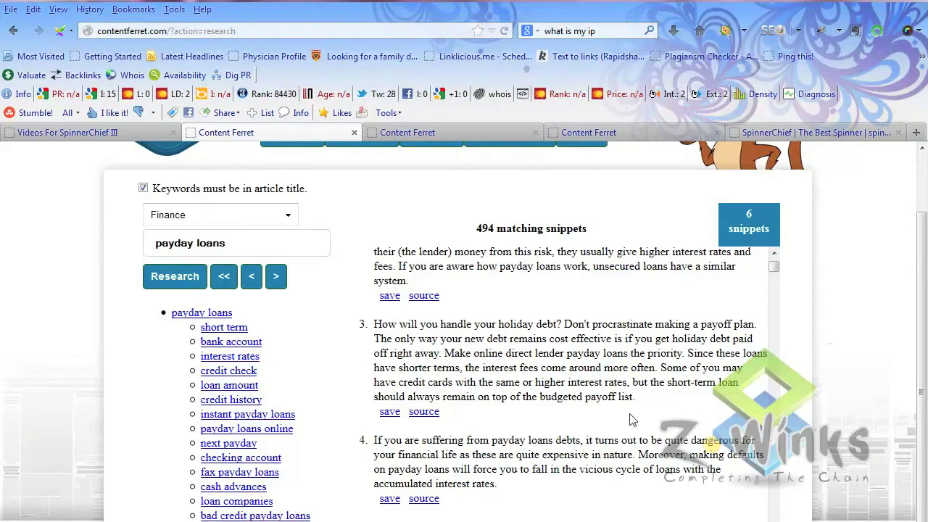
- Save the payday loan debts snippet and review all 7 saved snippets, about 325 words
click(390, 498)
click(750, 221)
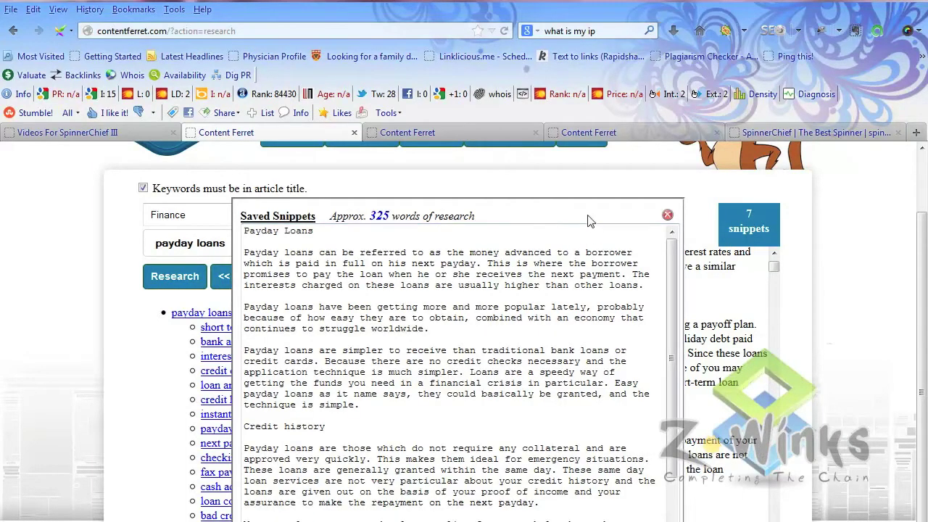
scroll(829, 336, down, 2)
scroll(828, 335, up, 2)
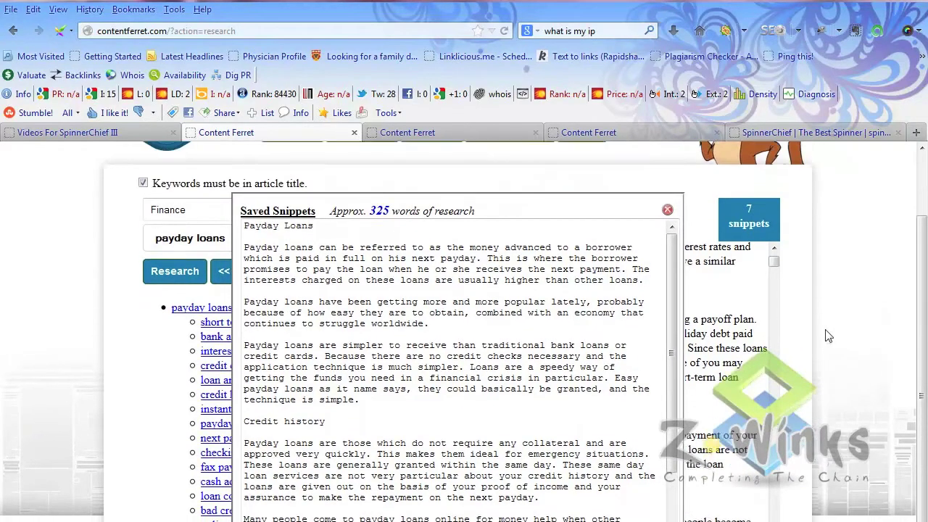
scroll(829, 335, down, 4)
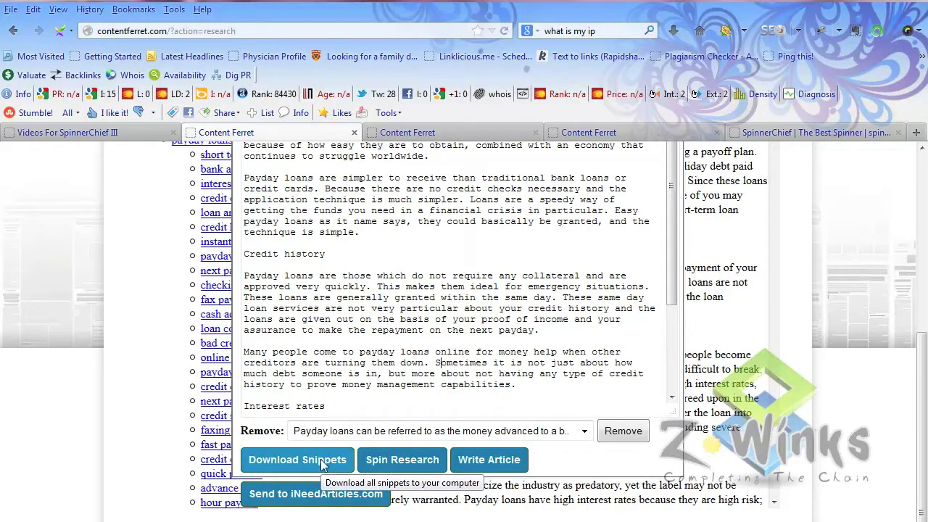
- Glance at the Remove list without removing anything, then select all saved snippet text
click(585, 431)
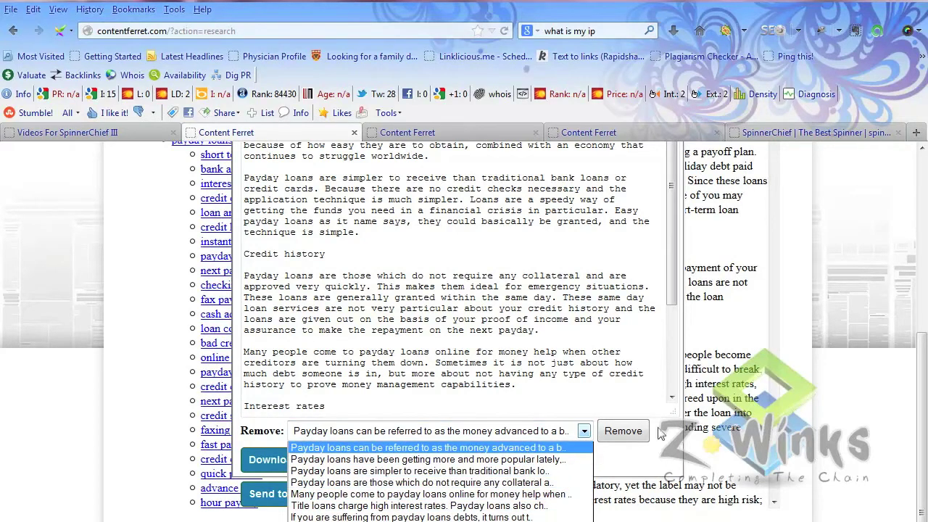
click(642, 372)
scroll(394, 372, down, 1)
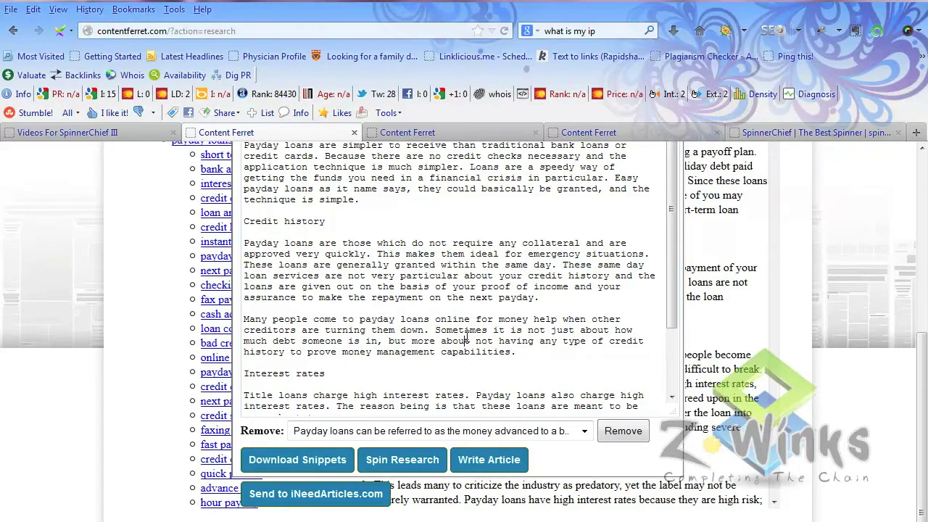
key(ctrl+a)
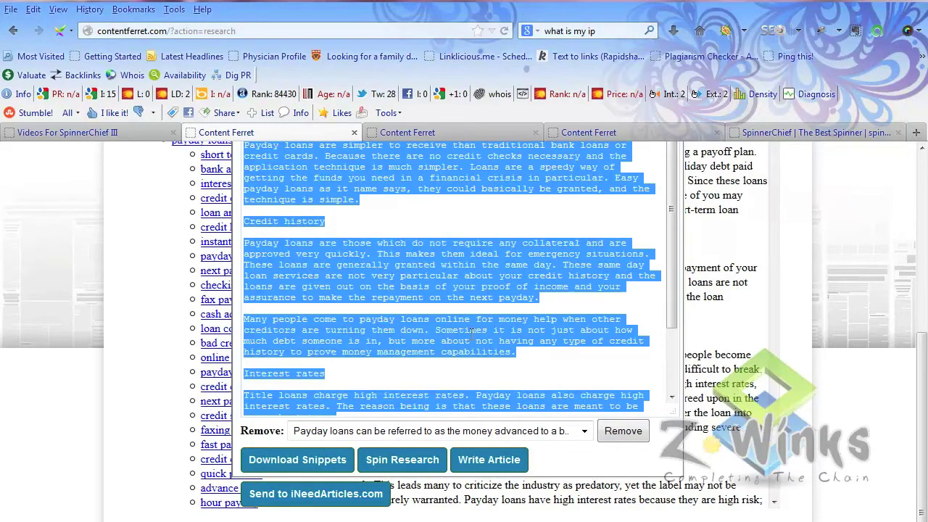
scroll(451, 294, up, 1)
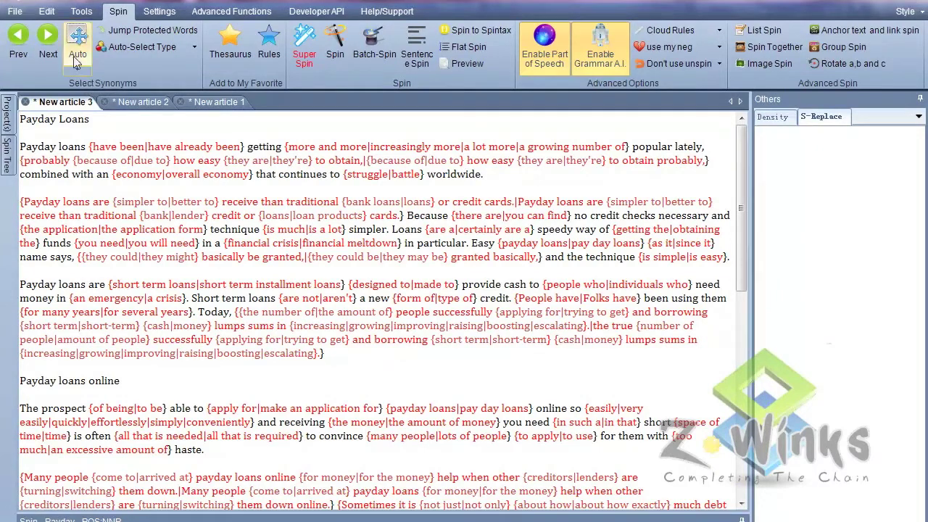
- Create New article 4 and paste the Payday Loans snippet text into it
click(16, 12)
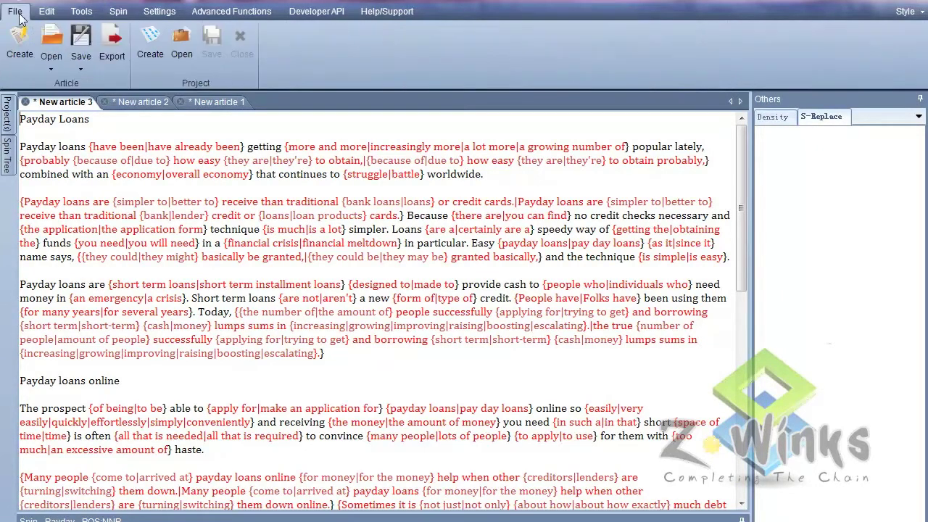
click(24, 39)
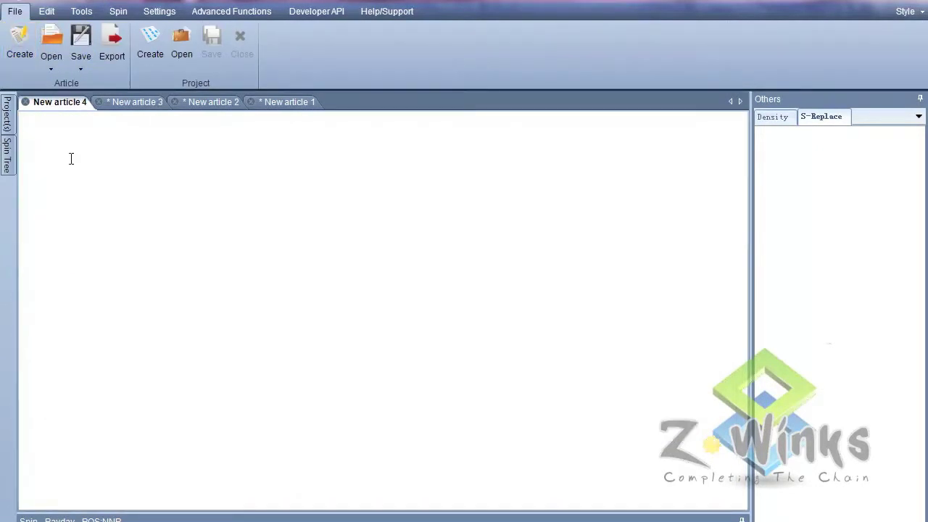
click(121, 13)
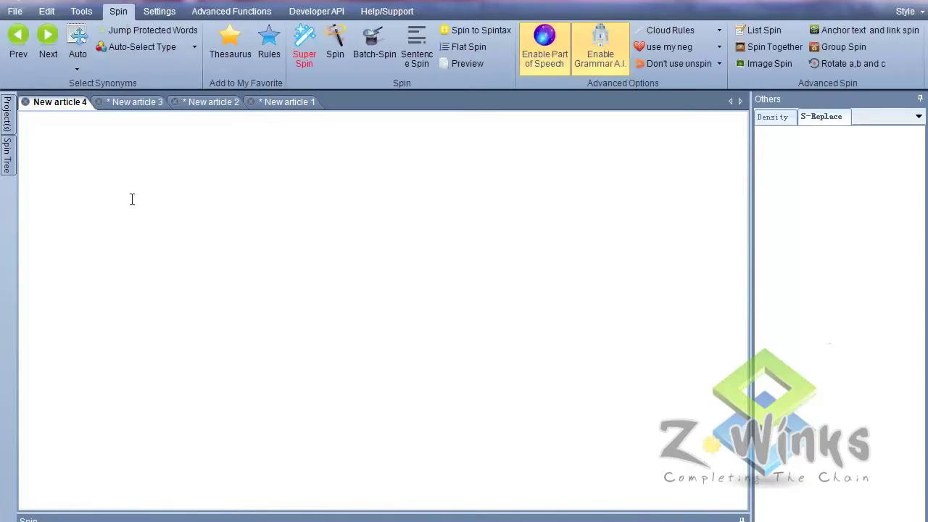
key(ctrl+v)
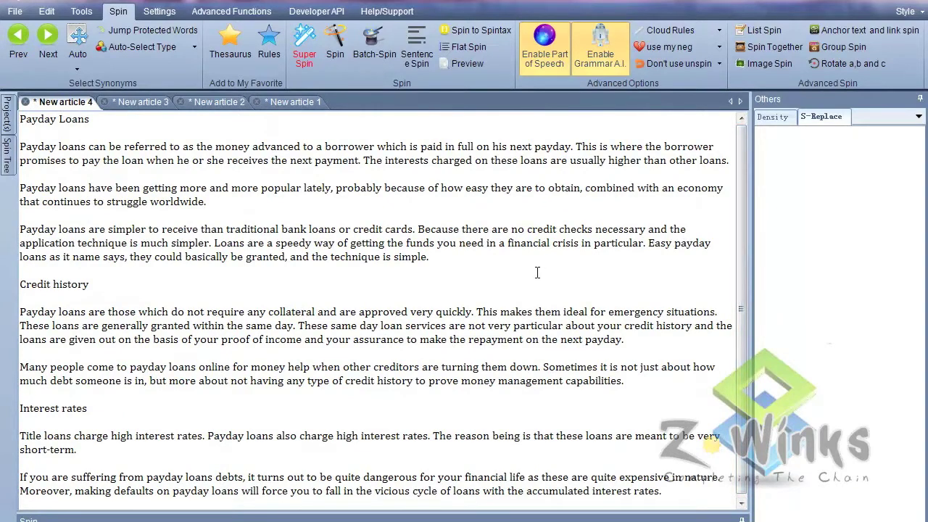
- Set Super Spin to 'Spin to readable and unique' with the slider at Balance
click(304, 45)
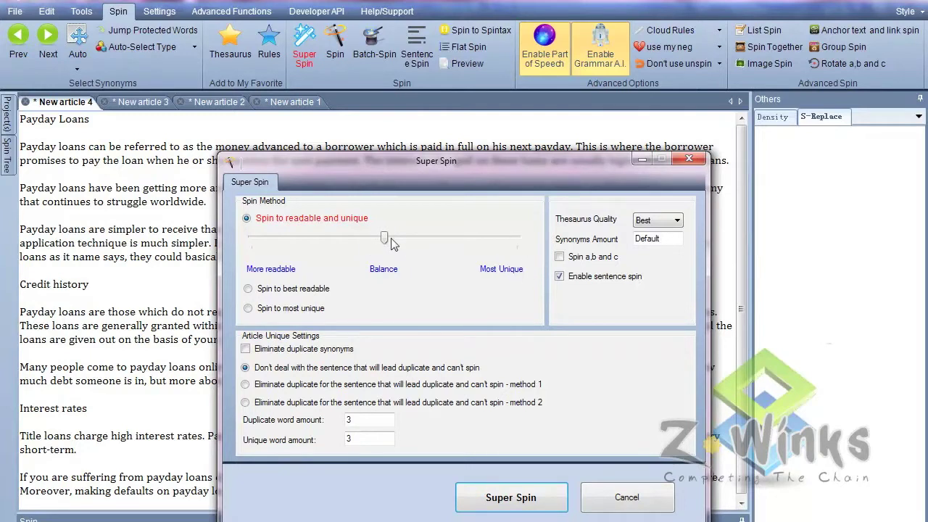
drag(385, 238, 504, 243)
drag(518, 239, 292, 248)
click(249, 289)
click(249, 308)
click(248, 289)
click(247, 219)
drag(252, 239, 384, 238)
- Disable duplicate-synonym elimination, leave unspinnable sentences untouched, and run Super Spin
click(245, 350)
click(246, 385)
click(245, 402)
click(304, 387)
click(281, 370)
click(511, 497)
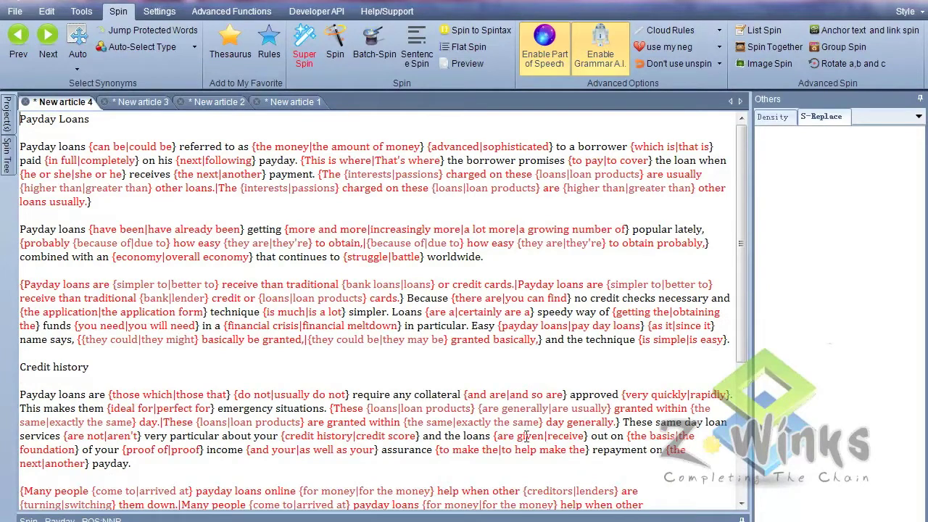
- Scroll through the red spintax result and bring up the Generate article settings
drag(742, 340, 743, 489)
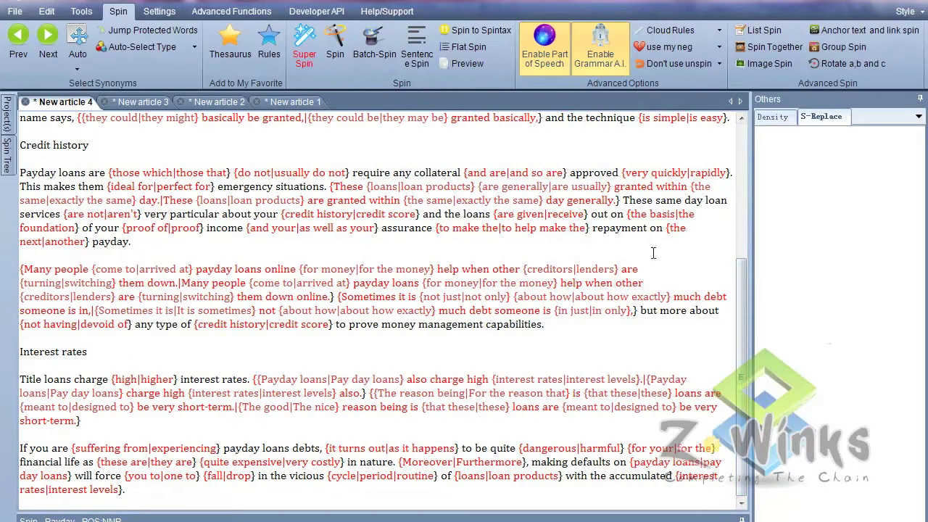
drag(741, 357, 747, 203)
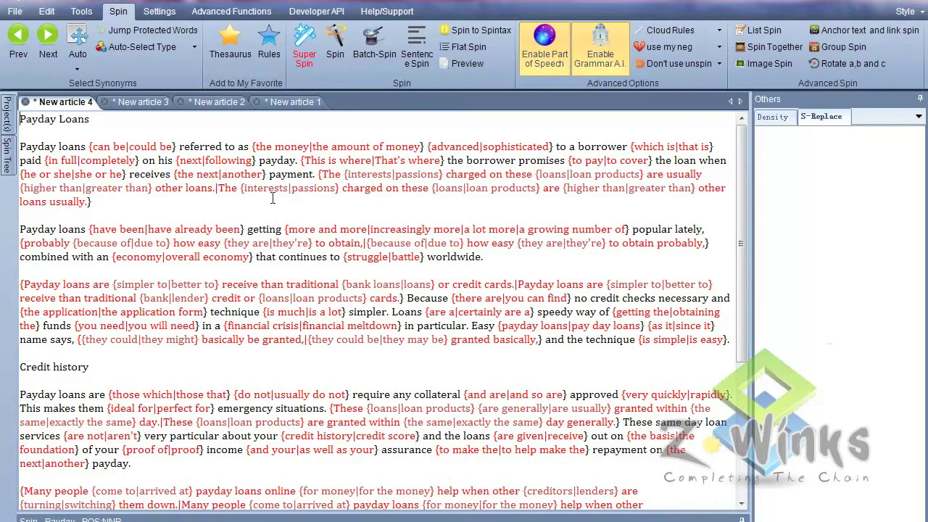
click(340, 43)
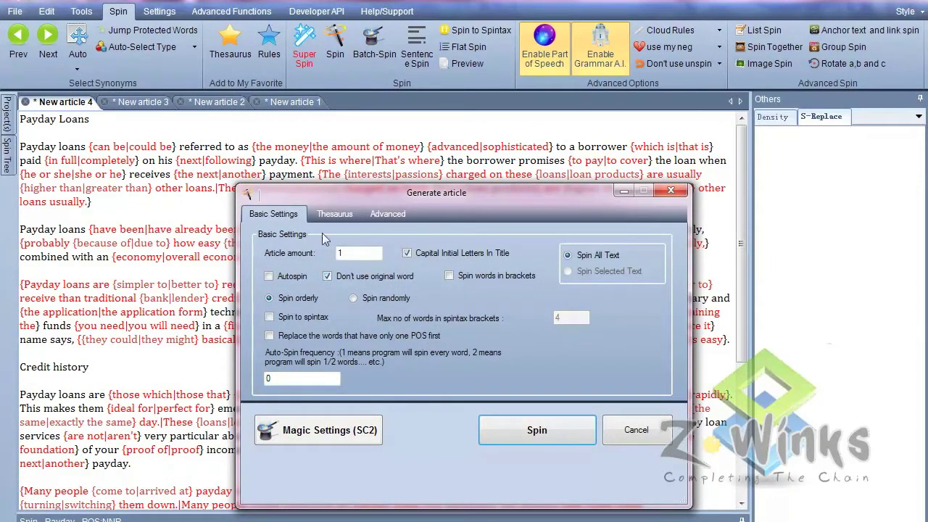
- Review the Thesaurus and Advanced generation settings, then generate Article 1
click(335, 212)
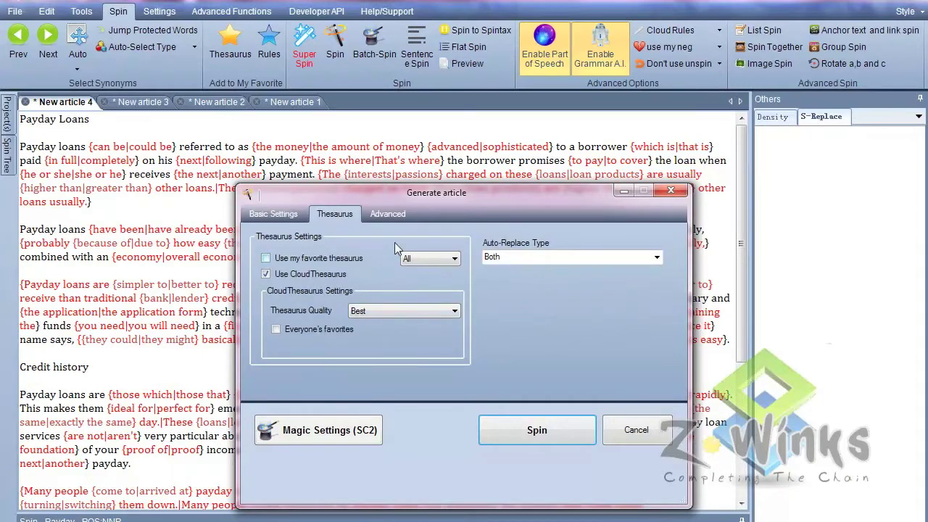
click(391, 216)
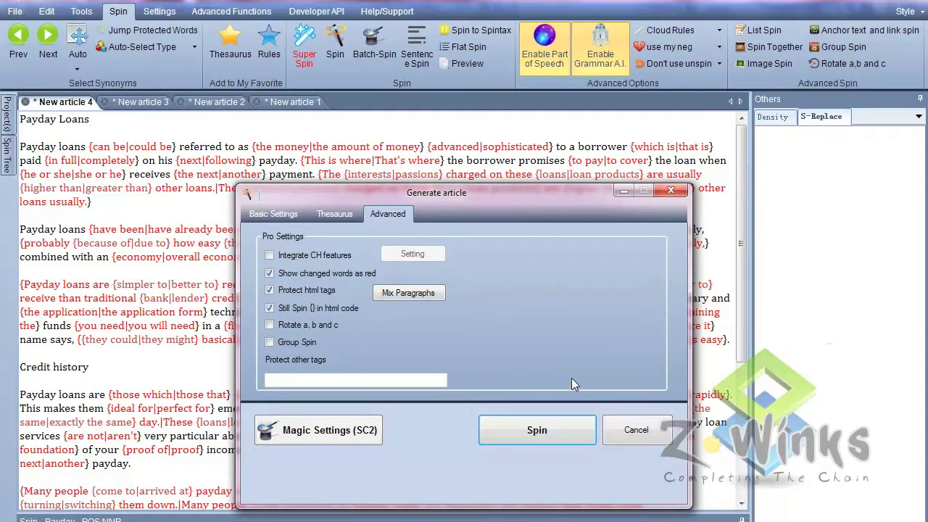
click(538, 431)
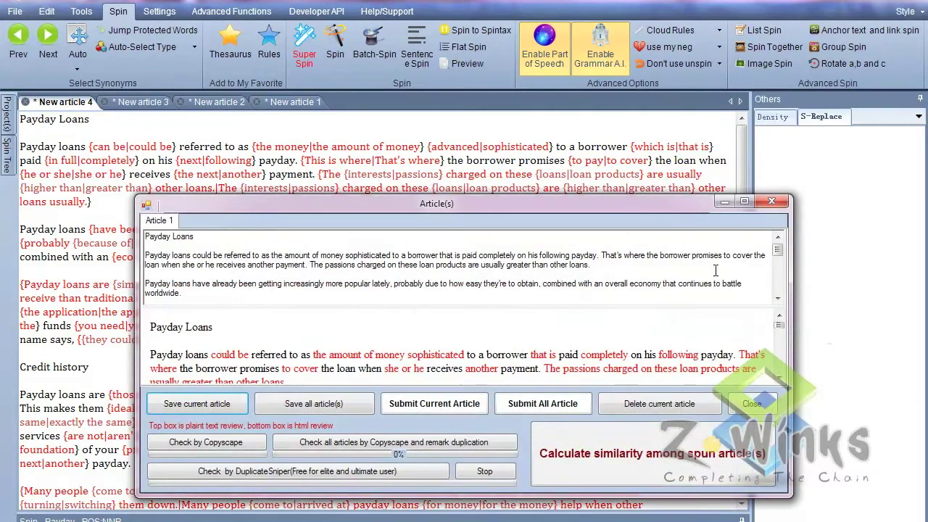
- Move the Article(s) window to the top-left, enlarge it, and run a Copyscape check
drag(675, 206, 541, 12)
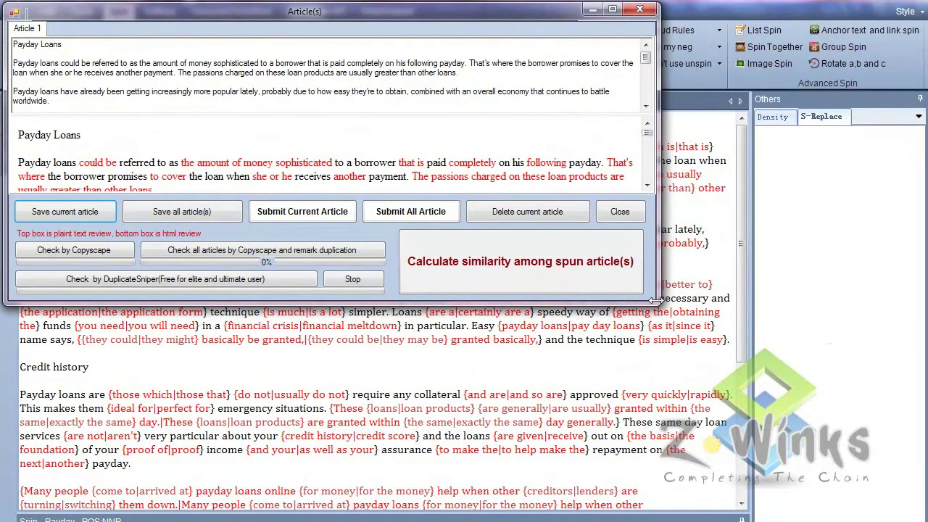
drag(652, 299, 912, 415)
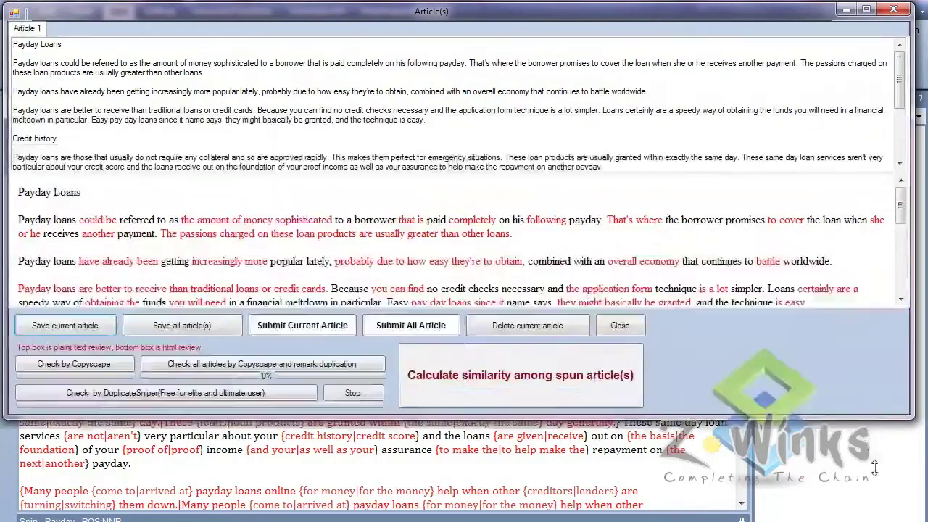
drag(874, 467, 874, 507)
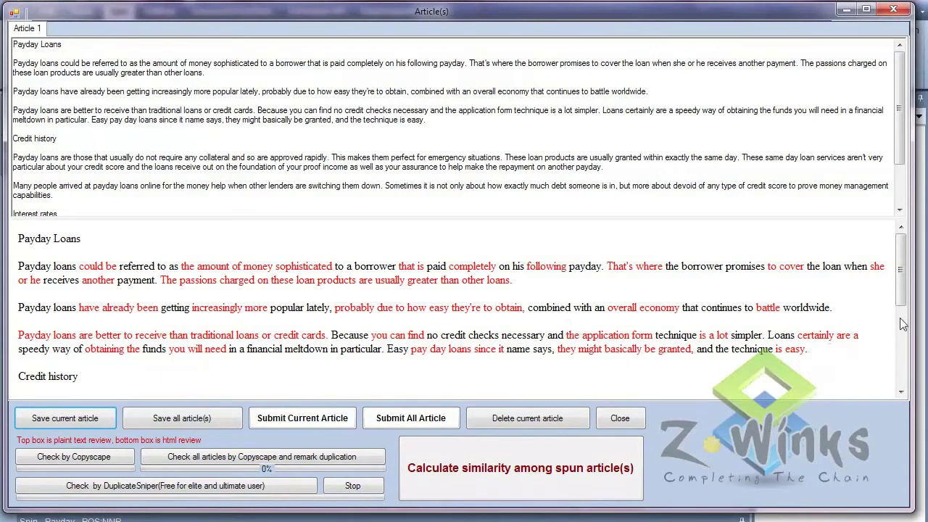
mouse_move(901, 290)
mouse_down()
mouse_move(907, 378)
mouse_move(912, 284)
mouse_up()
click(84, 457)
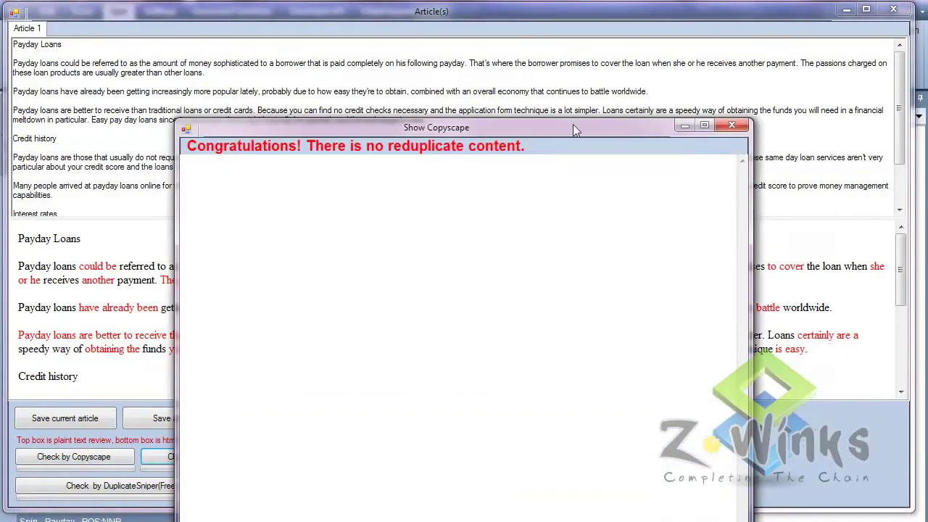
- Confirm Copyscape found no duplicate content, then close both result windows
drag(573, 124, 569, 42)
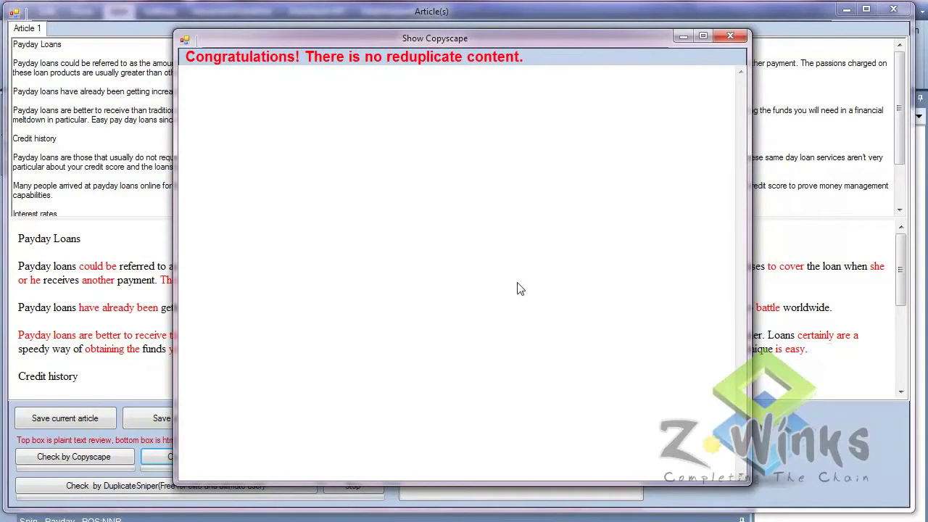
click(729, 37)
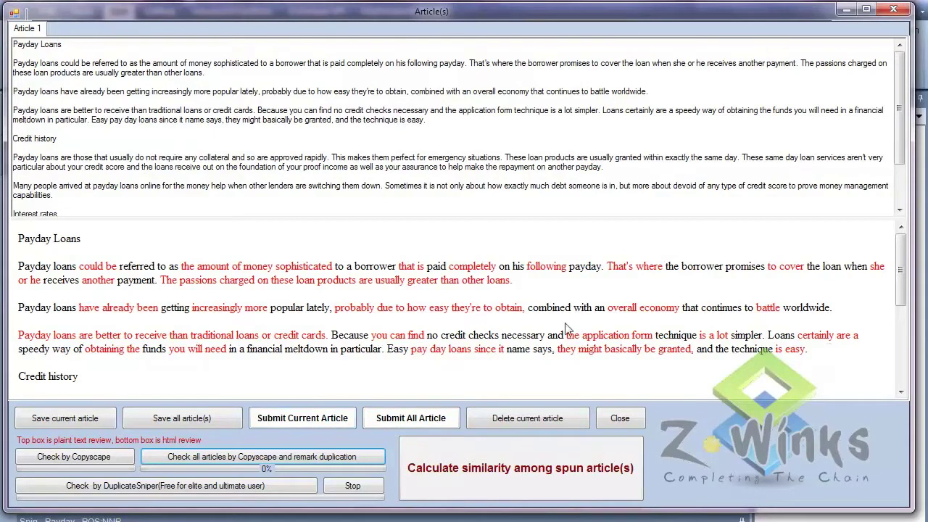
click(618, 418)
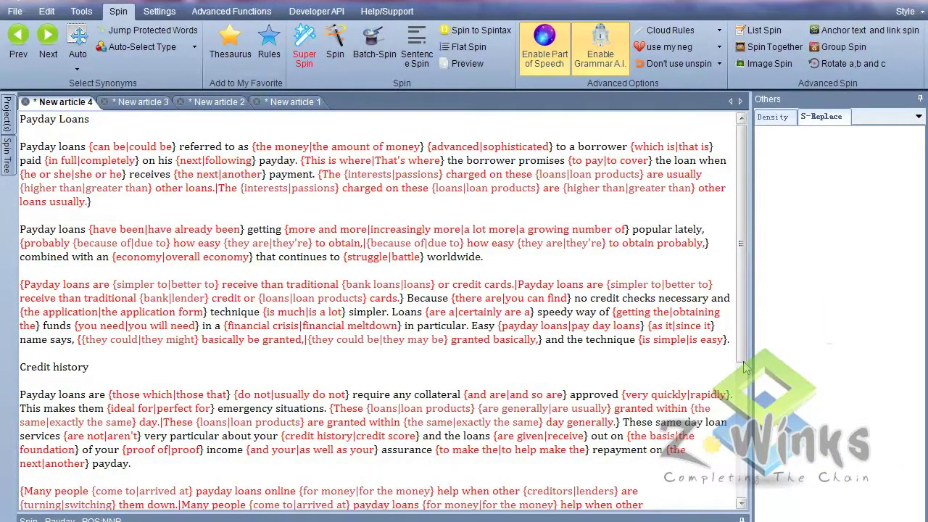
drag(745, 367, 746, 508)
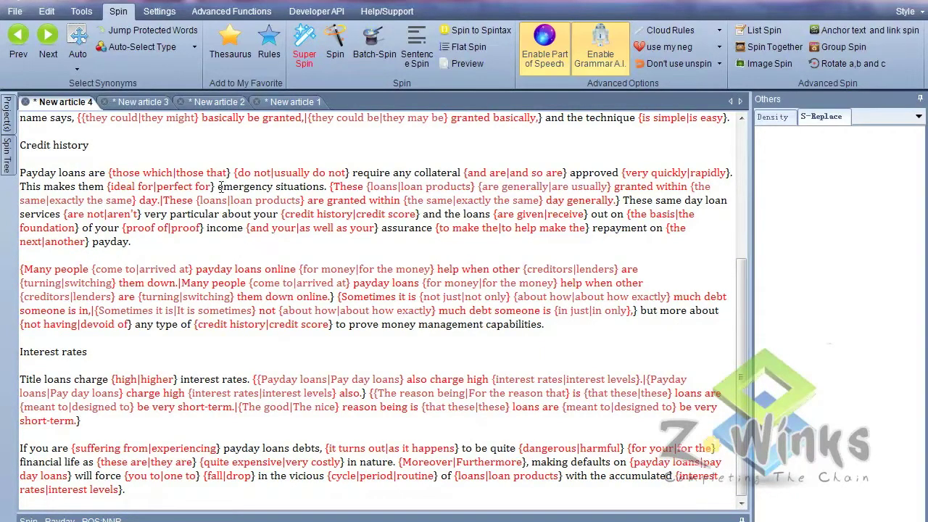
click(335, 42)
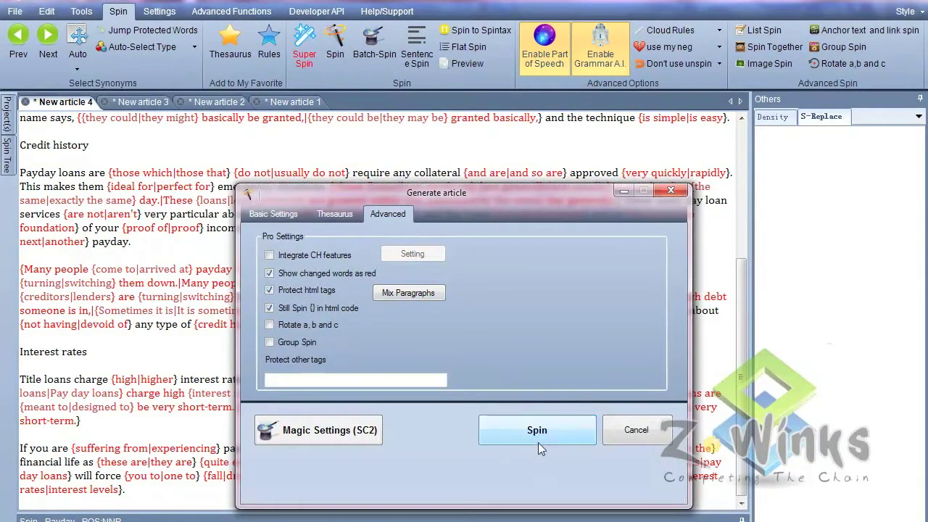
click(538, 431)
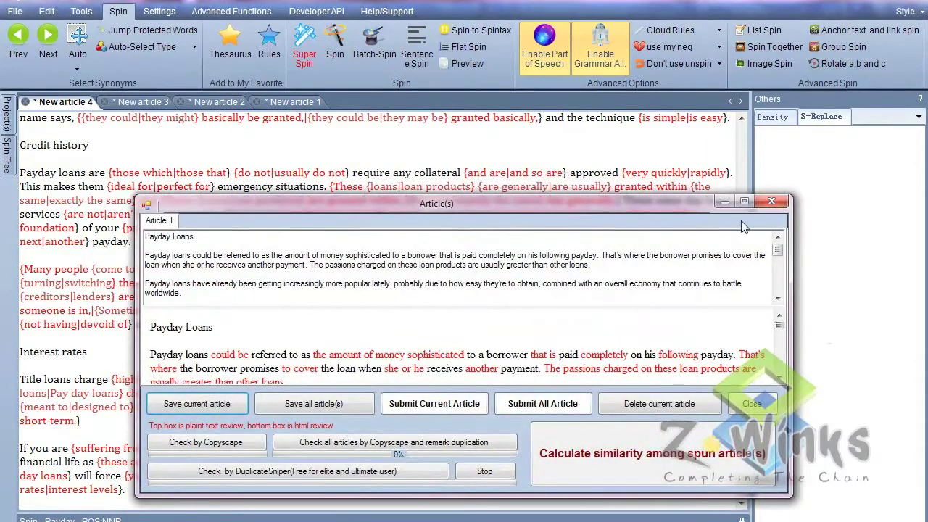
click(744, 200)
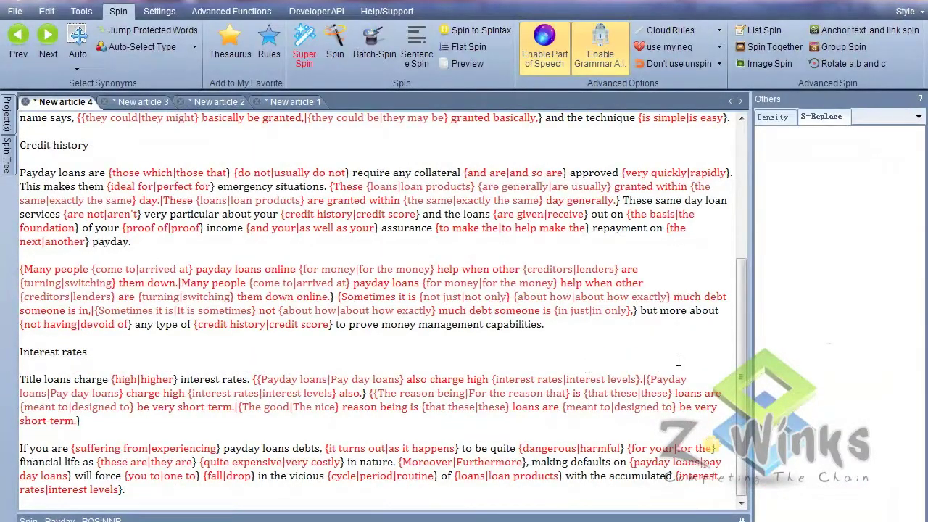
drag(734, 295, 737, 158)
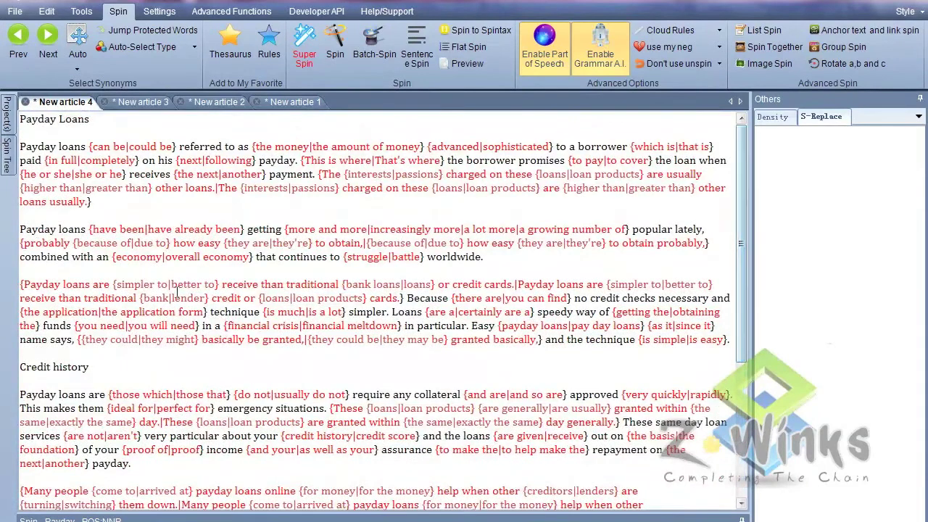